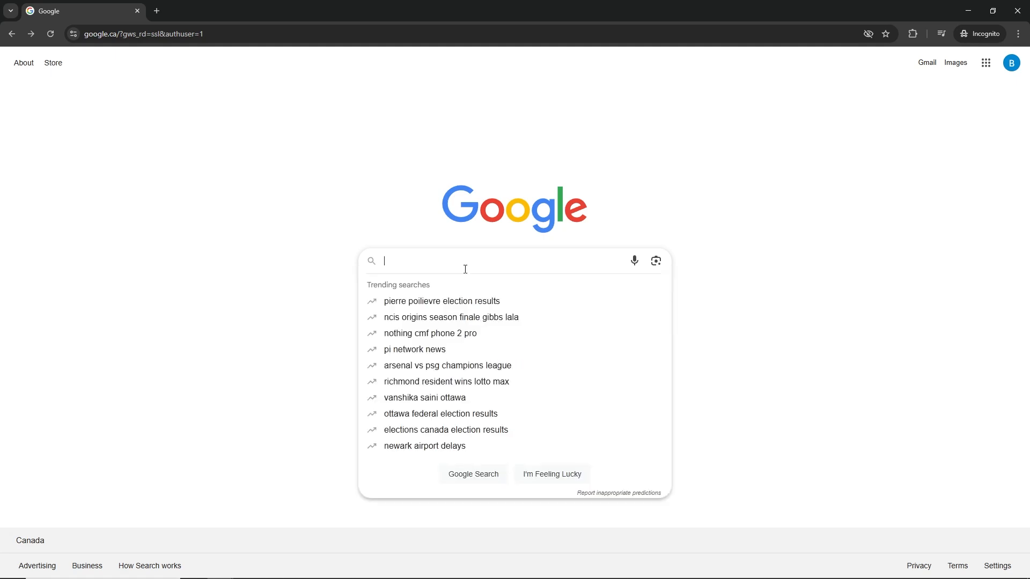
Step: Search Google for "quickbooks online" and open the official Intuit QuickBooks Online site
{"action": "type", "text": "quickbooks online"}
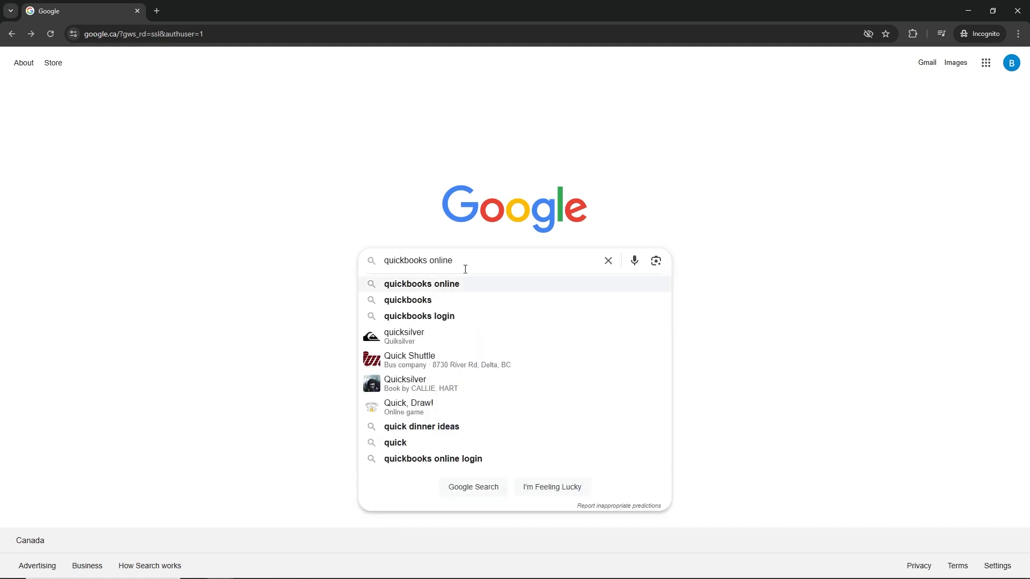
{"action": "key", "text": "Return"}
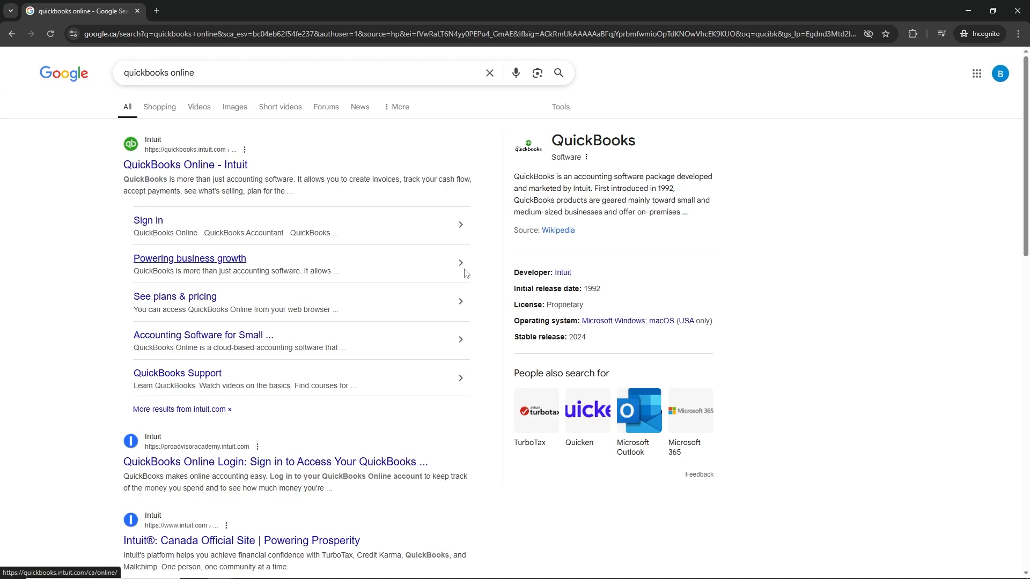
{"action": "left_click", "coordinate": [202, 167]}
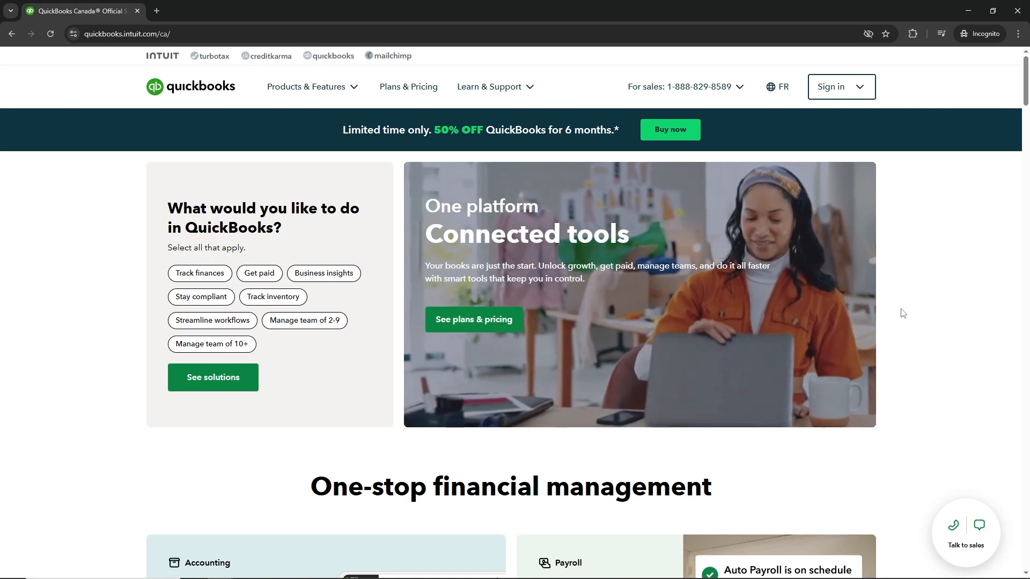
Step: Go to the QuickBooks Online sign-in page and start creating a new Intuit account
{"action": "left_click", "coordinate": [846, 100]}
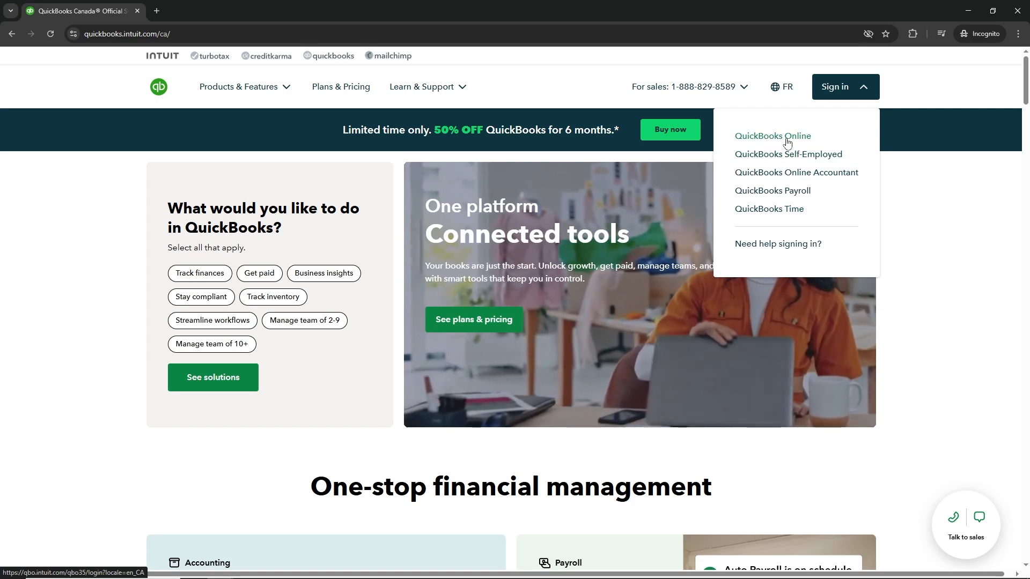
{"action": "left_click", "coordinate": [787, 142]}
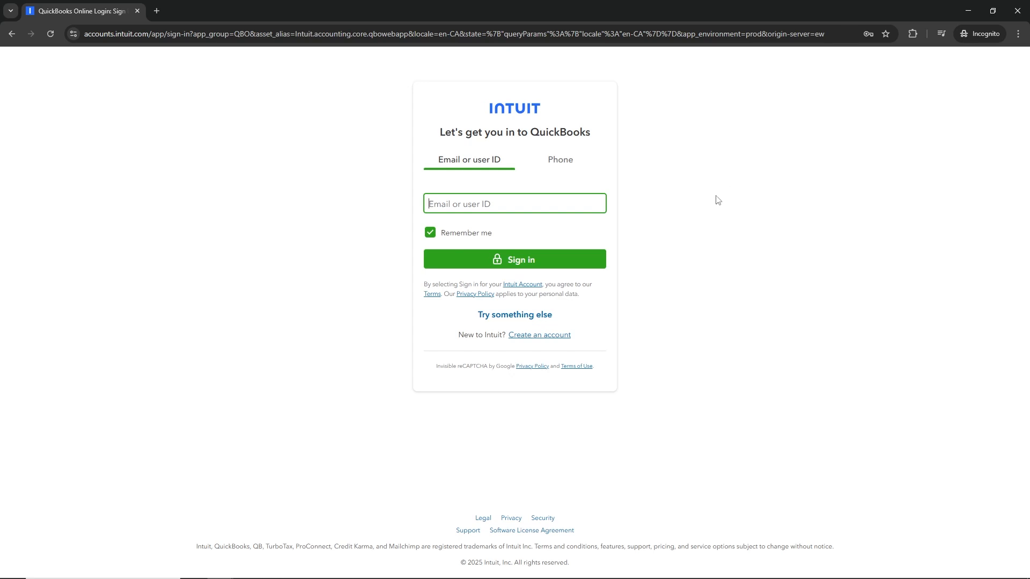
{"action": "left_click", "coordinate": [558, 338]}
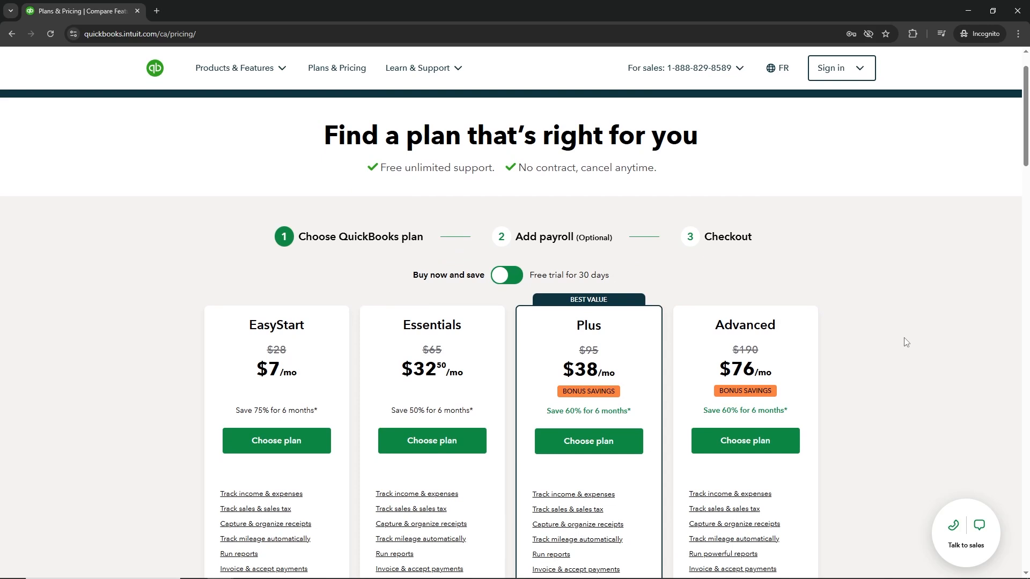
Step: Compare the plan prices under "Free trial for 30 days" and "Buy now and save", leaving "Buy now and save" selected
{"action": "scroll", "coordinate": [777, 257], "scroll_direction": "down", "scroll_amount": 1}
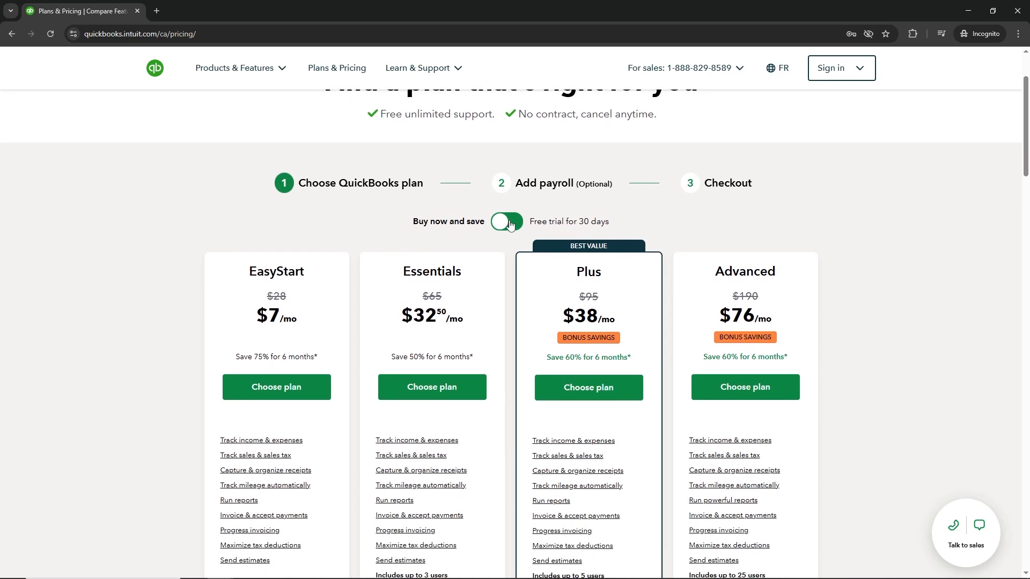
{"action": "scroll", "coordinate": [569, 305], "scroll_direction": "down", "scroll_amount": 1}
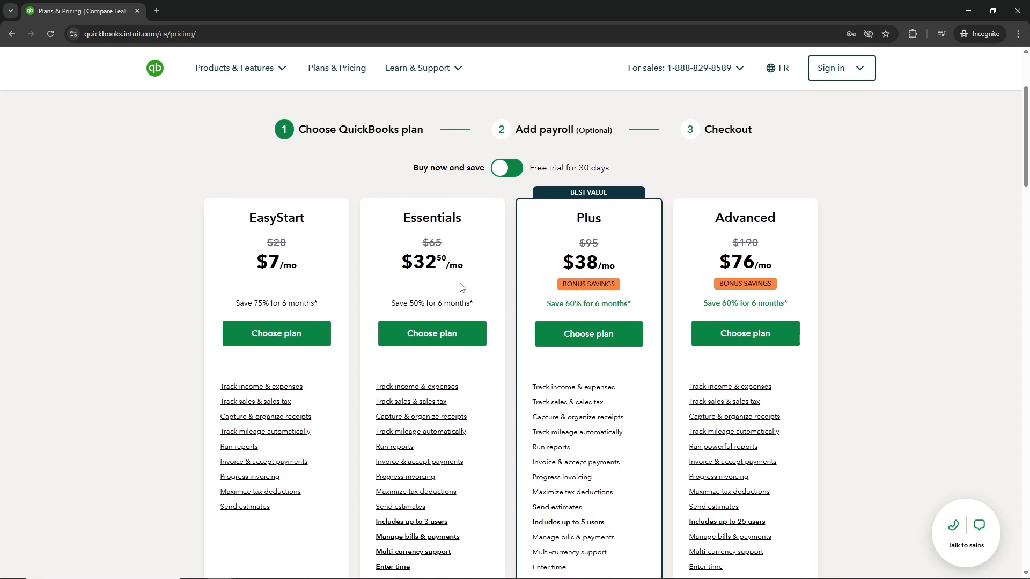
{"action": "left_click", "coordinate": [508, 174]}
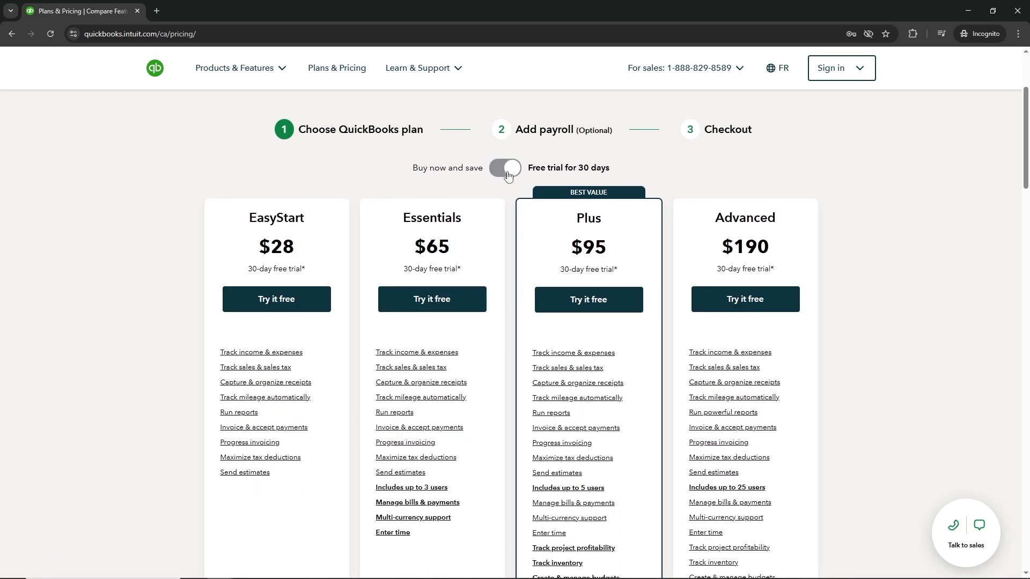
{"action": "left_click", "coordinate": [507, 174]}
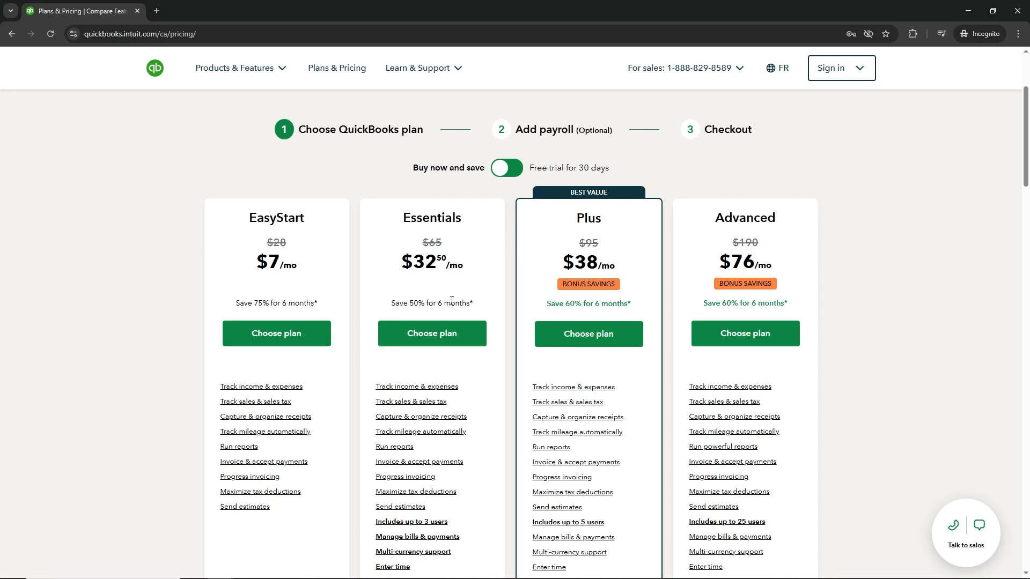
{"action": "left_click", "coordinate": [505, 174]}
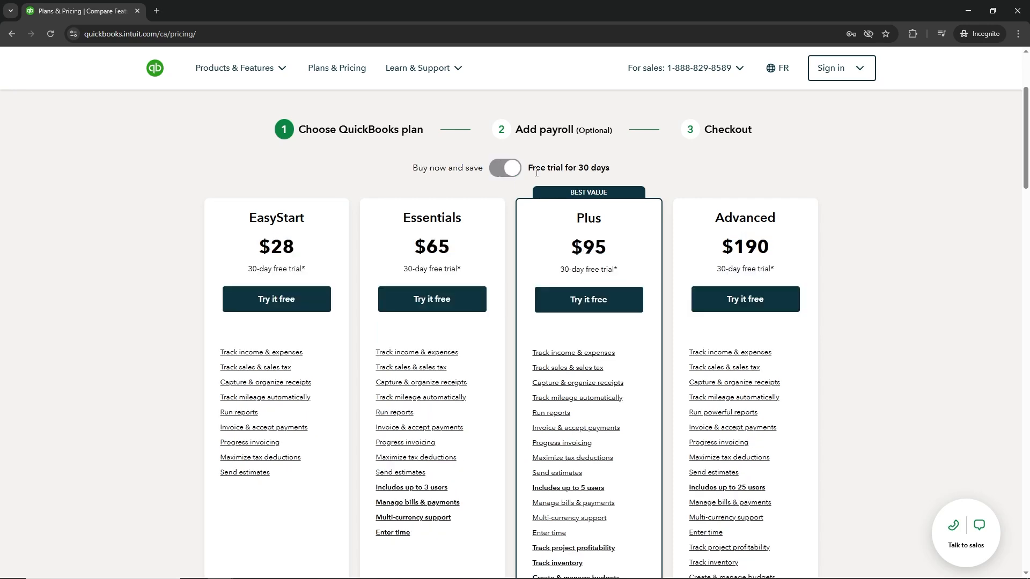
{"action": "left_click", "coordinate": [507, 169]}
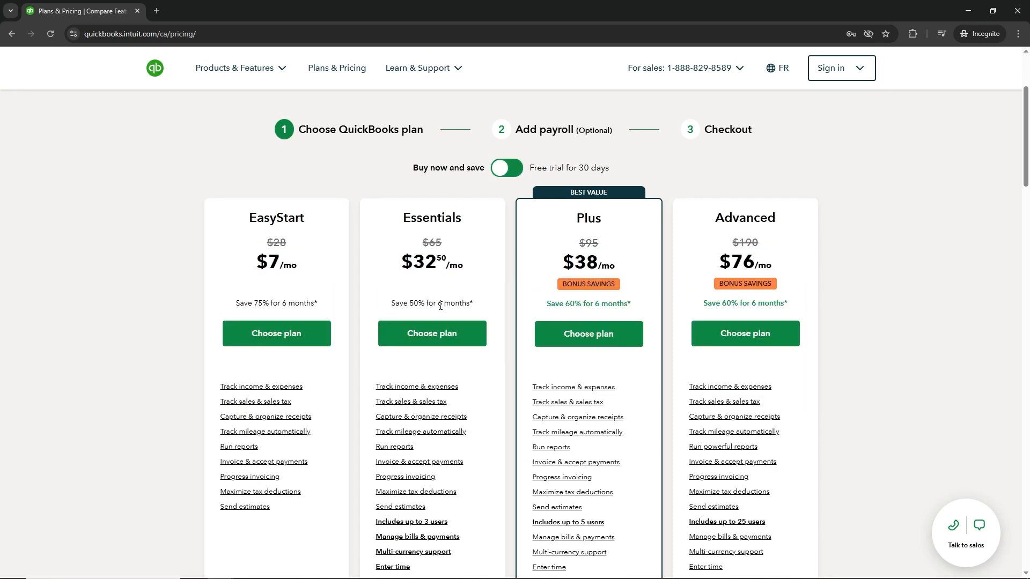
Step: Compare the prices and feature lists of the EasyStart, Essentials, Plus and Advanced plans
{"action": "scroll", "coordinate": [496, 292], "scroll_direction": "down", "scroll_amount": 1}
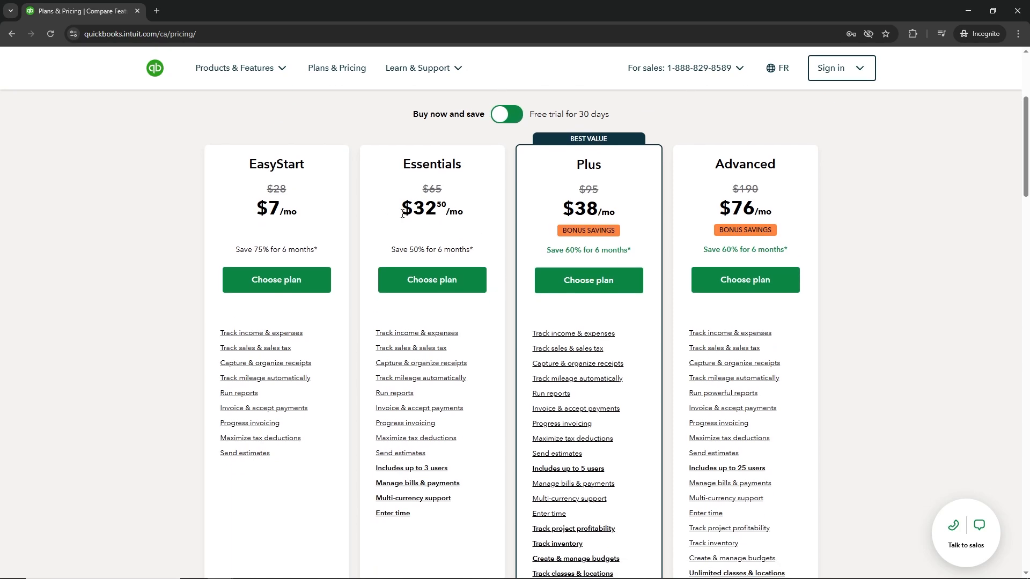
{"action": "scroll", "coordinate": [402, 214], "scroll_direction": "down", "scroll_amount": 2}
{"action": "scroll", "coordinate": [381, 214], "scroll_direction": "up", "scroll_amount": 1}
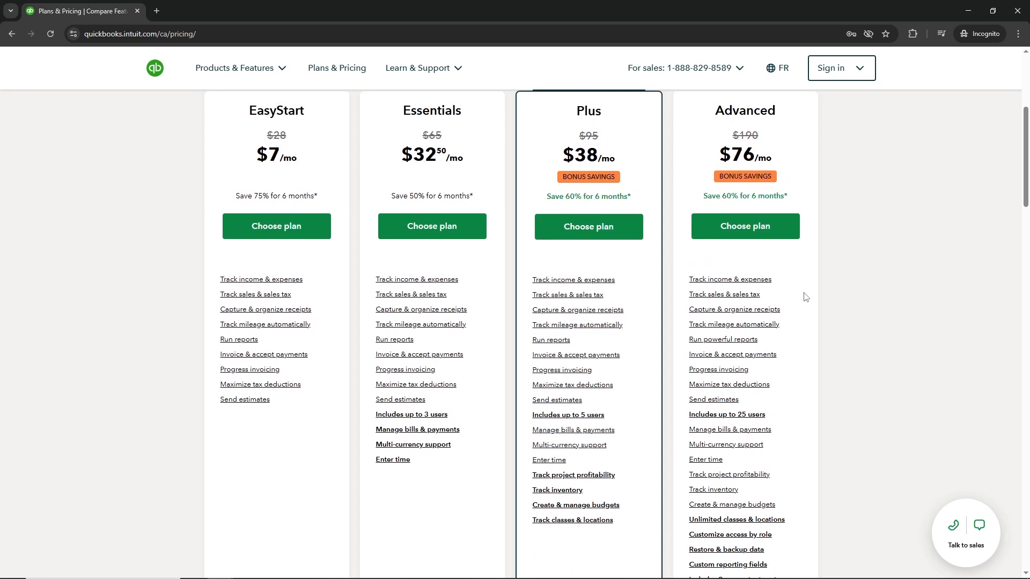
{"action": "scroll", "coordinate": [815, 285], "scroll_direction": "down", "scroll_amount": 2}
{"action": "scroll", "coordinate": [734, 182], "scroll_direction": "down", "scroll_amount": 2}
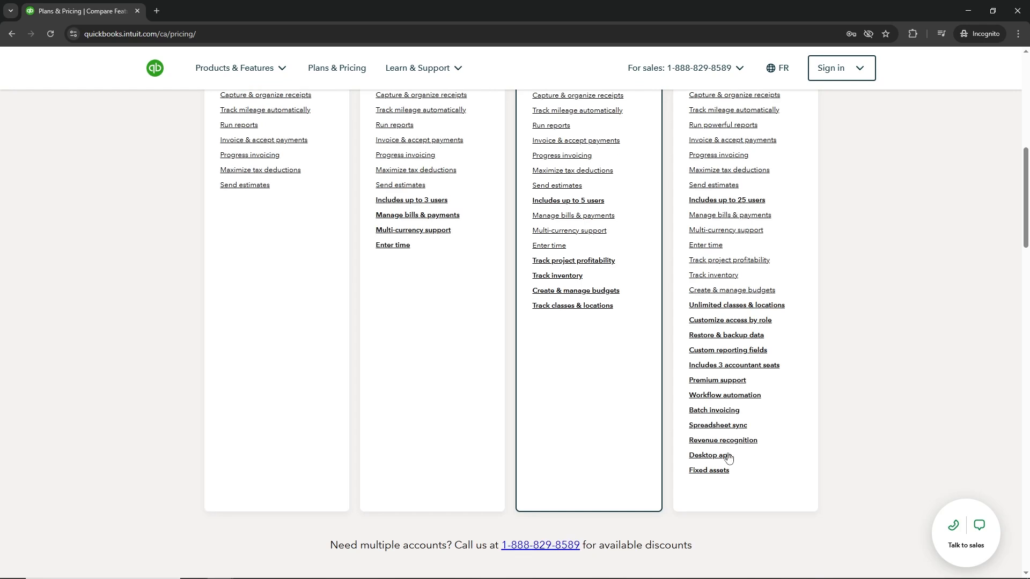
{"action": "scroll", "coordinate": [733, 207], "scroll_direction": "up", "scroll_amount": 5}
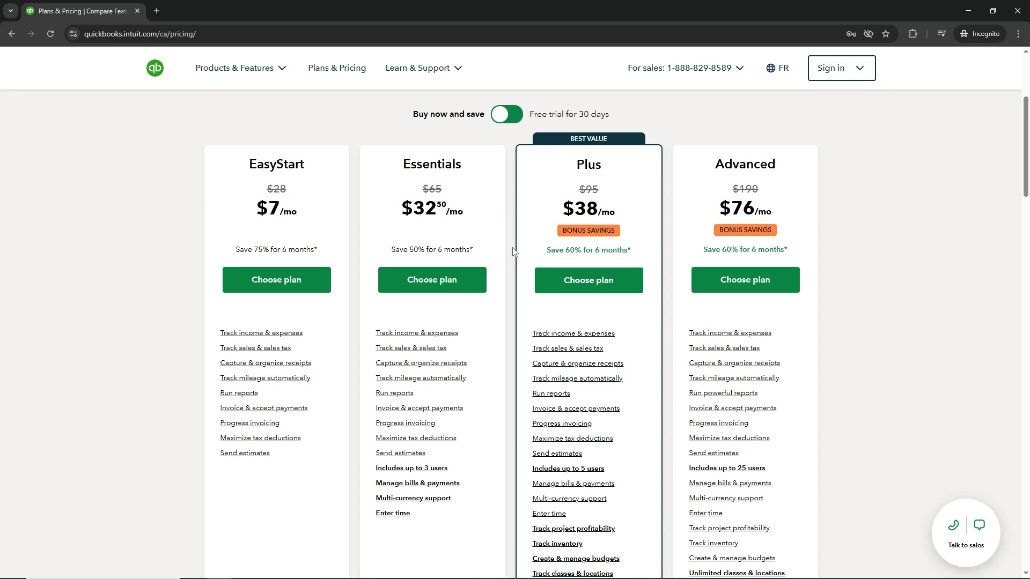
{"action": "scroll", "coordinate": [513, 252], "scroll_direction": "down", "scroll_amount": 2}
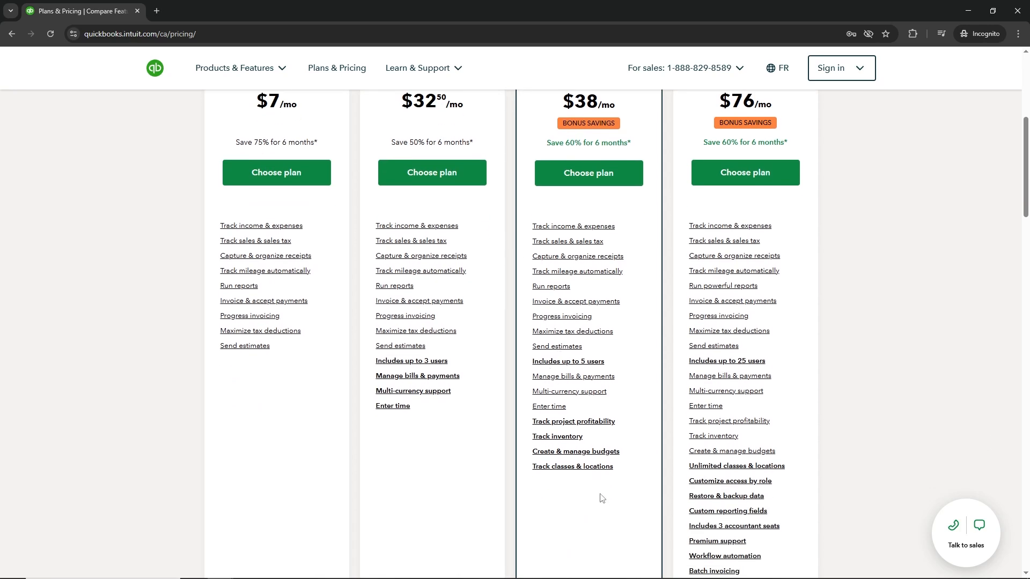
{"action": "scroll", "coordinate": [635, 268], "scroll_direction": "up", "scroll_amount": 2}
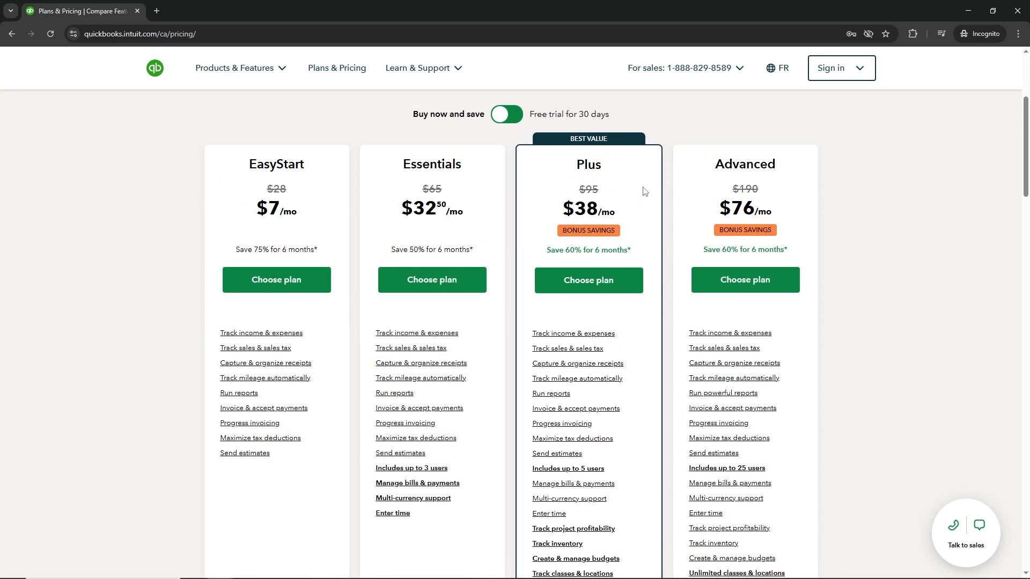
{"action": "scroll", "coordinate": [636, 236], "scroll_direction": "up", "scroll_amount": 1}
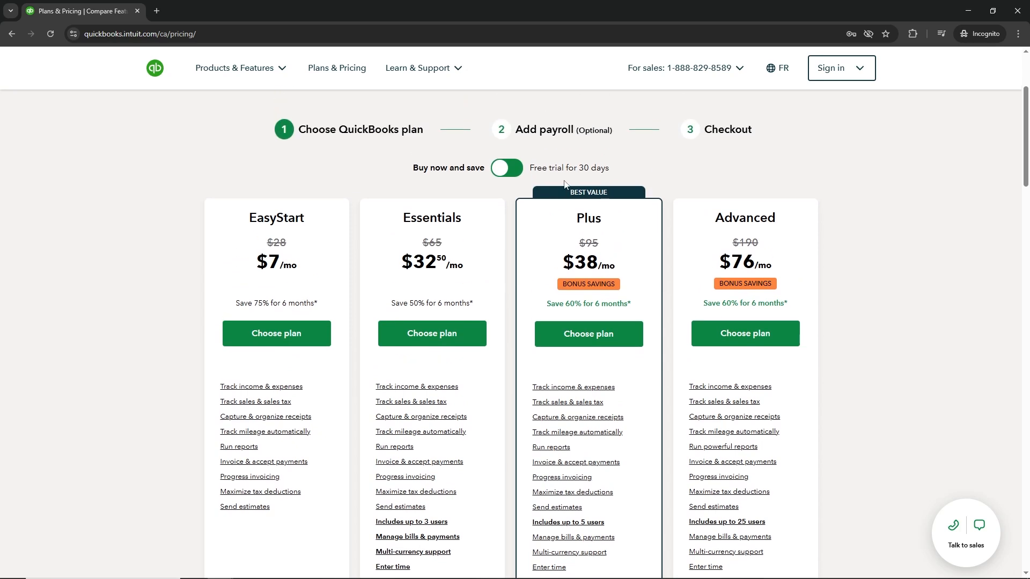
{"action": "scroll", "coordinate": [566, 183], "scroll_direction": "down", "scroll_amount": 1}
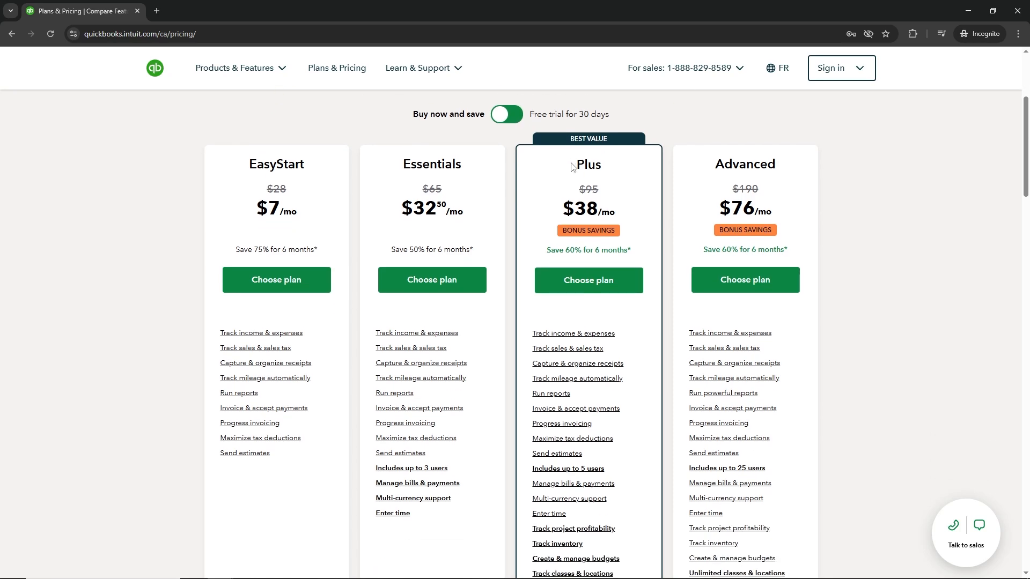
Step: Examine the Plus plan's extra features, such as inventory tracking, against those of the Advanced plan
{"action": "left_click_drag", "start_coordinate": [573, 165], "coordinate": [623, 179]}
{"action": "left_click", "coordinate": [734, 165]}
{"action": "scroll", "coordinate": [631, 292], "scroll_direction": "down", "scroll_amount": 1}
{"action": "scroll", "coordinate": [630, 292], "scroll_direction": "down", "scroll_amount": 1}
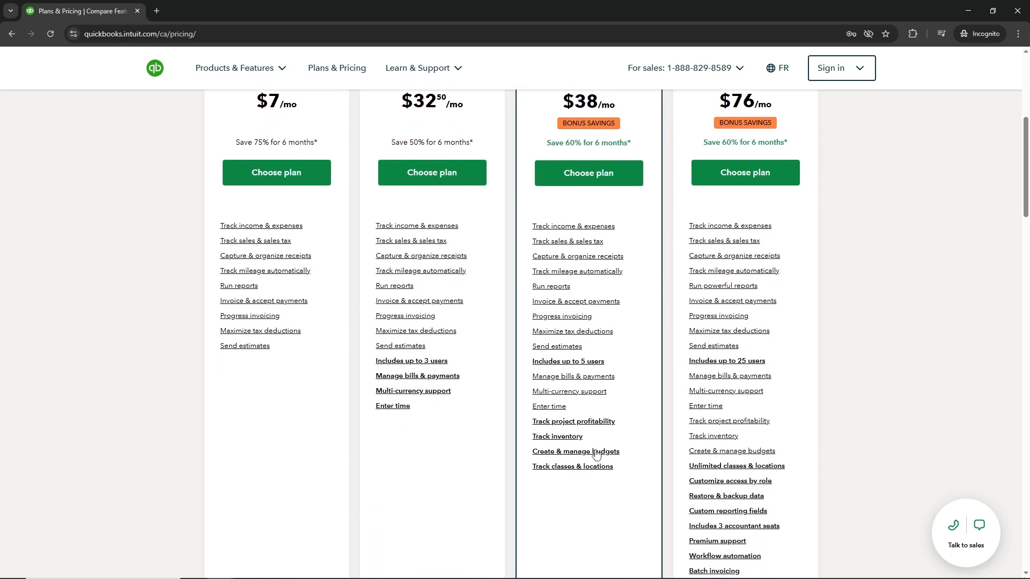
{"action": "left_click_drag", "start_coordinate": [538, 440], "coordinate": [607, 443]}
{"action": "left_click", "coordinate": [607, 443]}
{"action": "scroll", "coordinate": [689, 384], "scroll_direction": "up", "scroll_amount": 1}
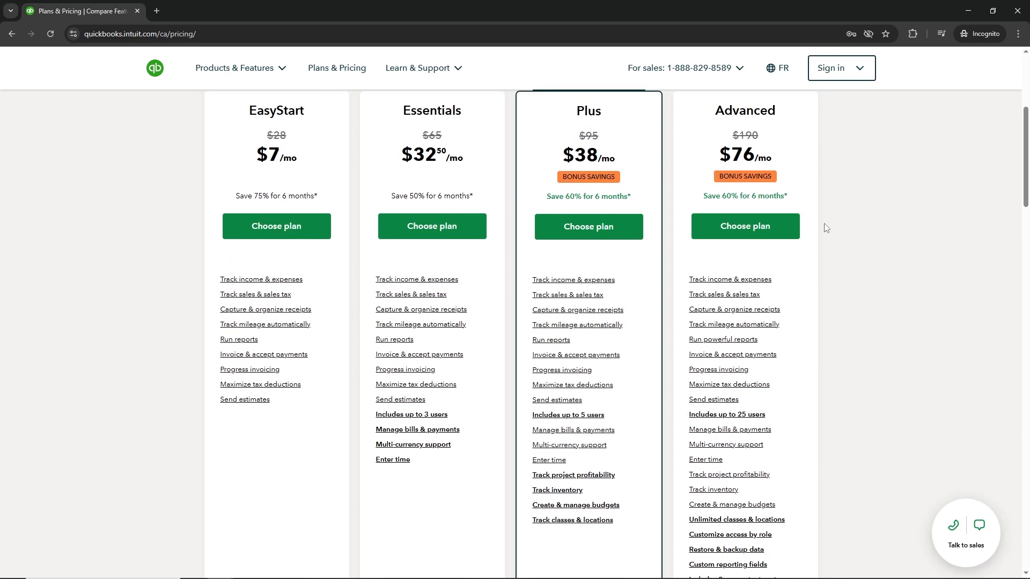
{"action": "scroll", "coordinate": [804, 284], "scroll_direction": "down", "scroll_amount": 3}
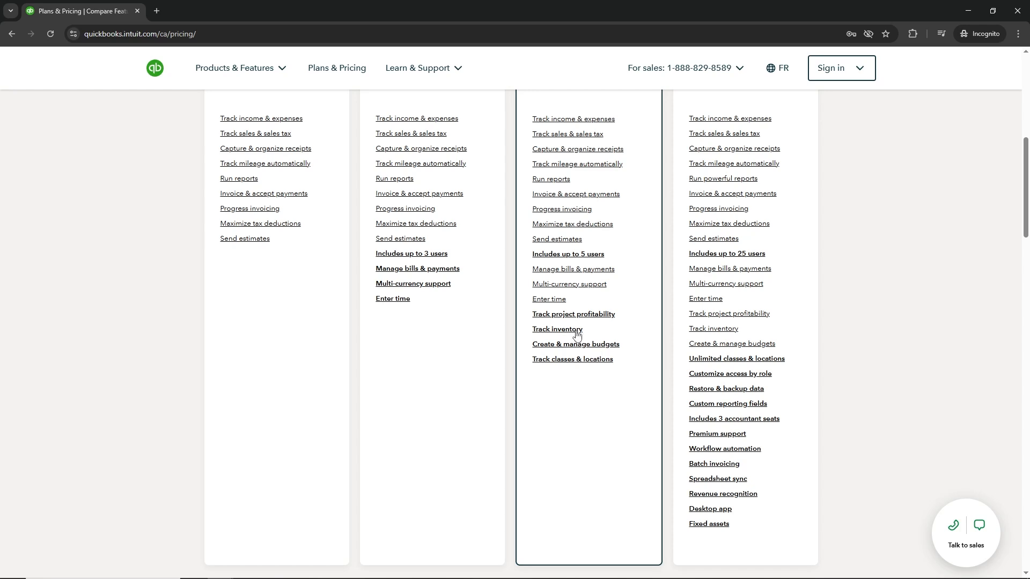
{"action": "scroll", "coordinate": [545, 334], "scroll_direction": "up", "scroll_amount": 1}
{"action": "scroll", "coordinate": [544, 334], "scroll_direction": "up", "scroll_amount": 3}
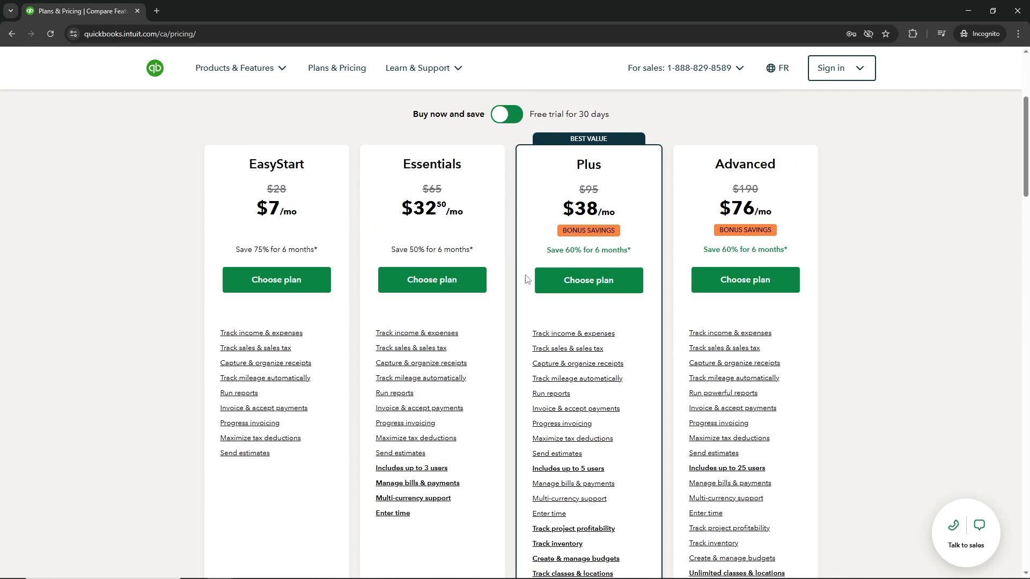
{"action": "scroll", "coordinate": [625, 379], "scroll_direction": "down", "scroll_amount": 4}
{"action": "scroll", "coordinate": [617, 338], "scroll_direction": "up", "scroll_amount": 4}
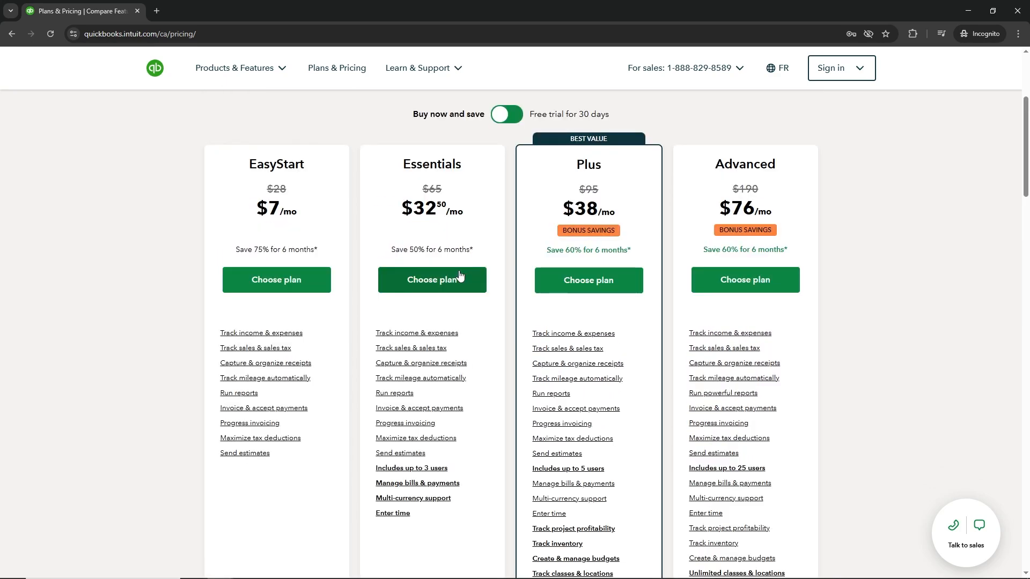
Step: Check the Essentials plan against the Plus plan's class and location tracking, and choose the Essentials plan
{"action": "left_click_drag", "start_coordinate": [381, 167], "coordinate": [474, 167]}
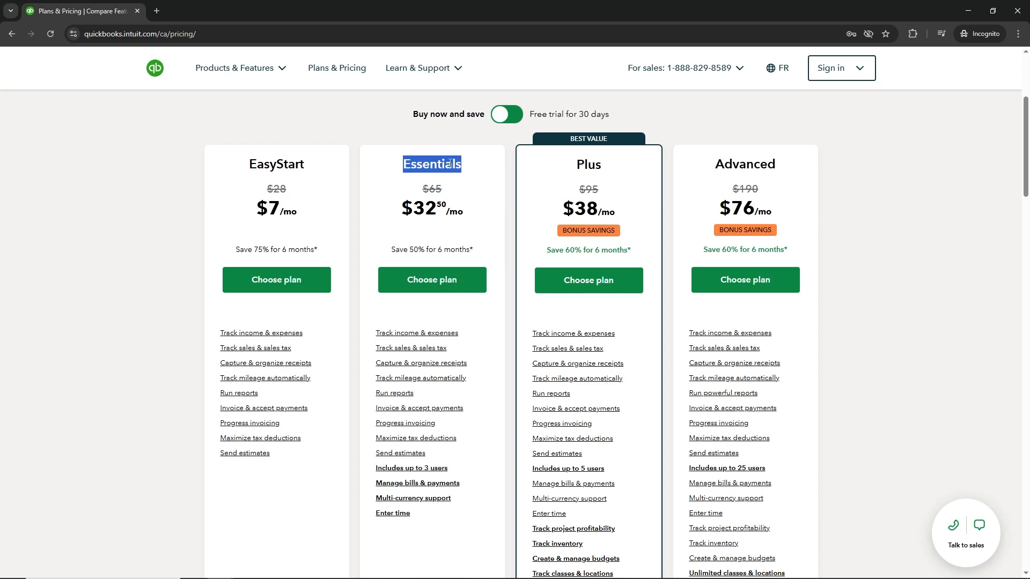
{"action": "left_click", "coordinate": [448, 162]}
{"action": "scroll", "coordinate": [588, 161], "scroll_direction": "down", "scroll_amount": 2}
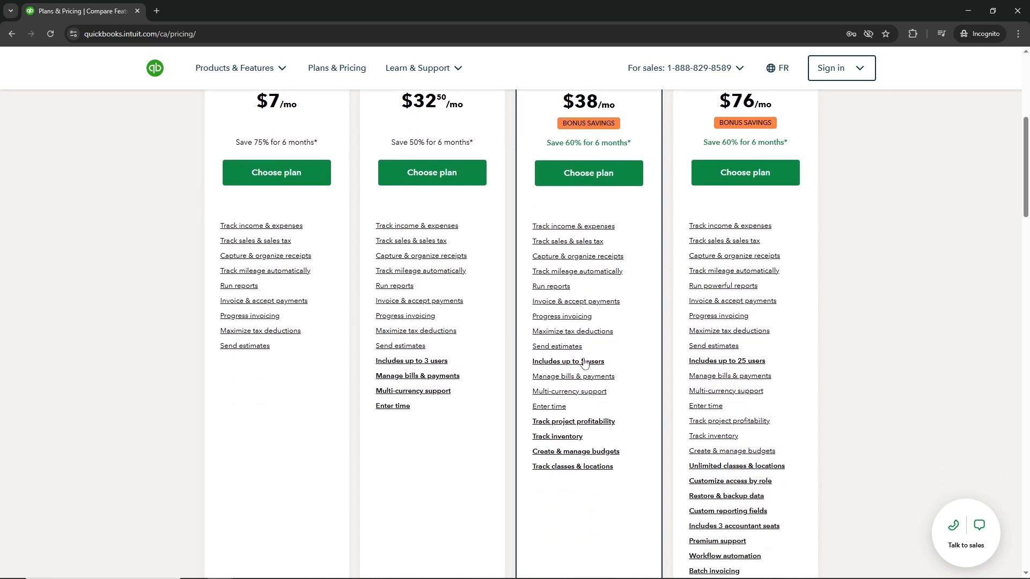
{"action": "left_click_drag", "start_coordinate": [614, 475], "coordinate": [518, 481]}
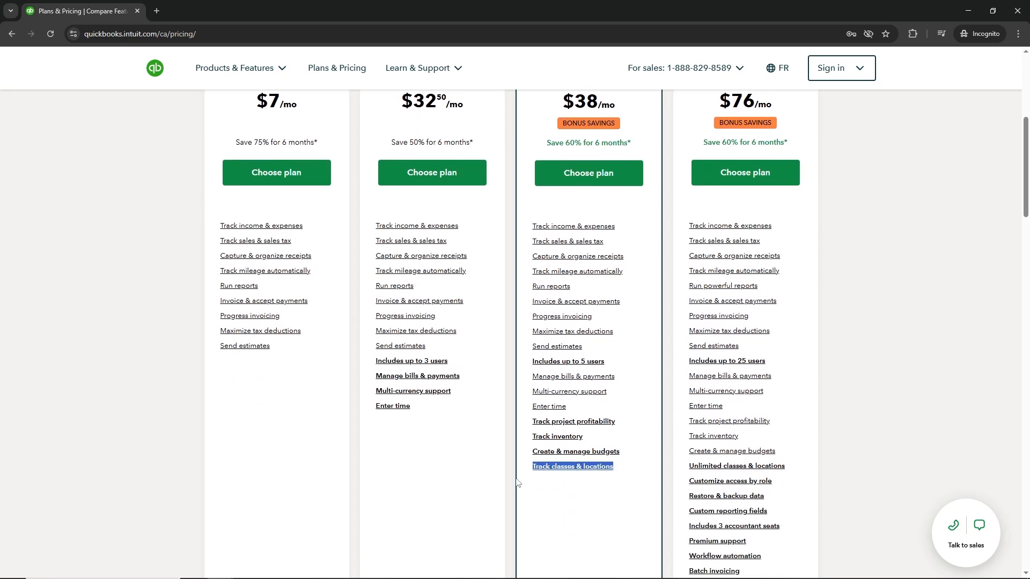
{"action": "left_click", "coordinate": [581, 496]}
{"action": "scroll", "coordinate": [581, 496], "scroll_direction": "up", "scroll_amount": 3}
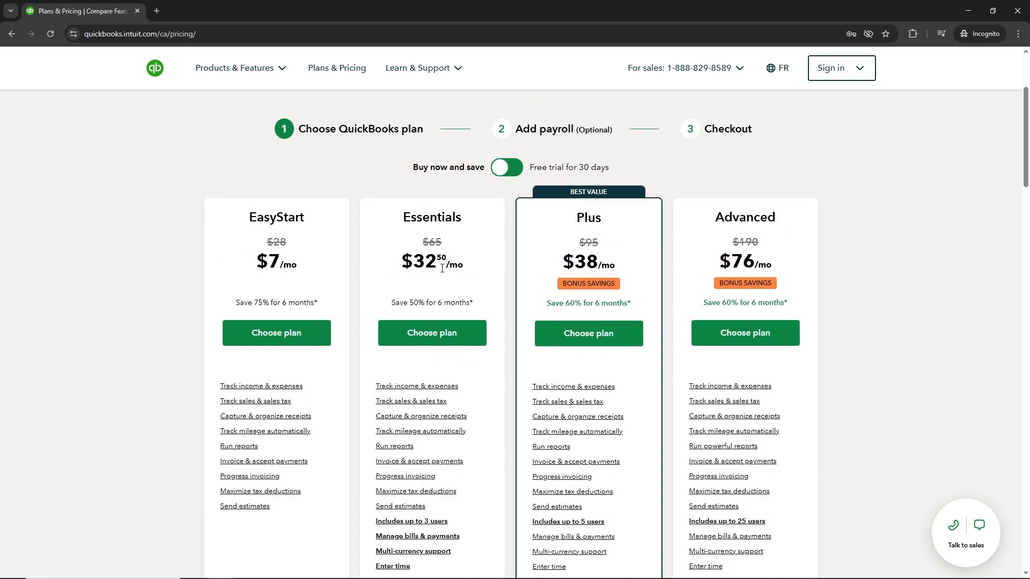
{"action": "scroll", "coordinate": [438, 255], "scroll_direction": "down", "scroll_amount": 2}
{"action": "scroll", "coordinate": [437, 255], "scroll_direction": "up", "scroll_amount": 2}
{"action": "left_click", "coordinate": [416, 336]}
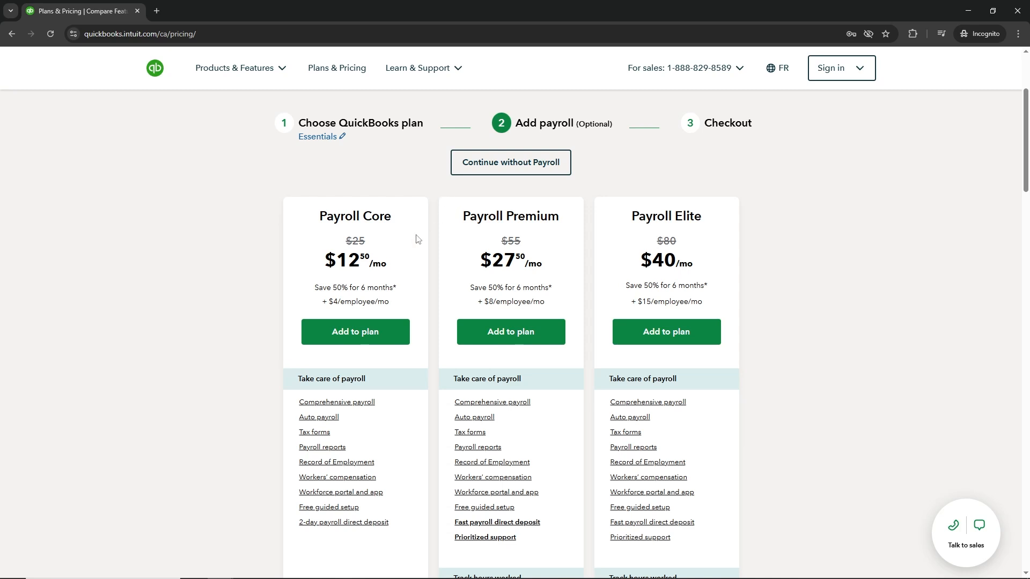
Step: Review the Payroll Core monthly and per-employee prices, and continue to checkout without payroll
{"action": "left_click_drag", "start_coordinate": [336, 261], "coordinate": [402, 275]}
{"action": "left_click", "coordinate": [403, 275]}
{"action": "left_click_drag", "start_coordinate": [328, 301], "coordinate": [394, 309]}
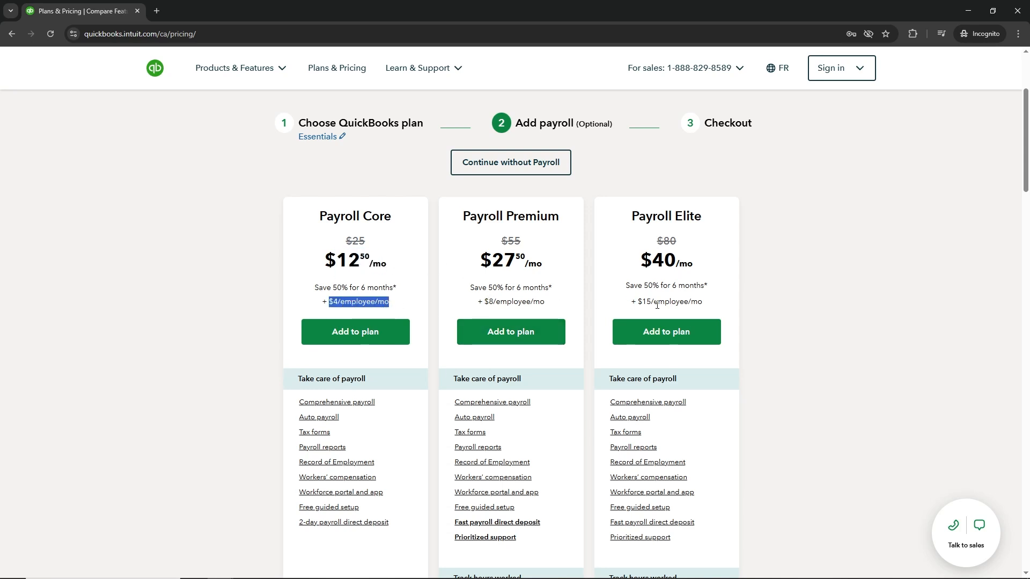
{"action": "left_click", "coordinate": [397, 308]}
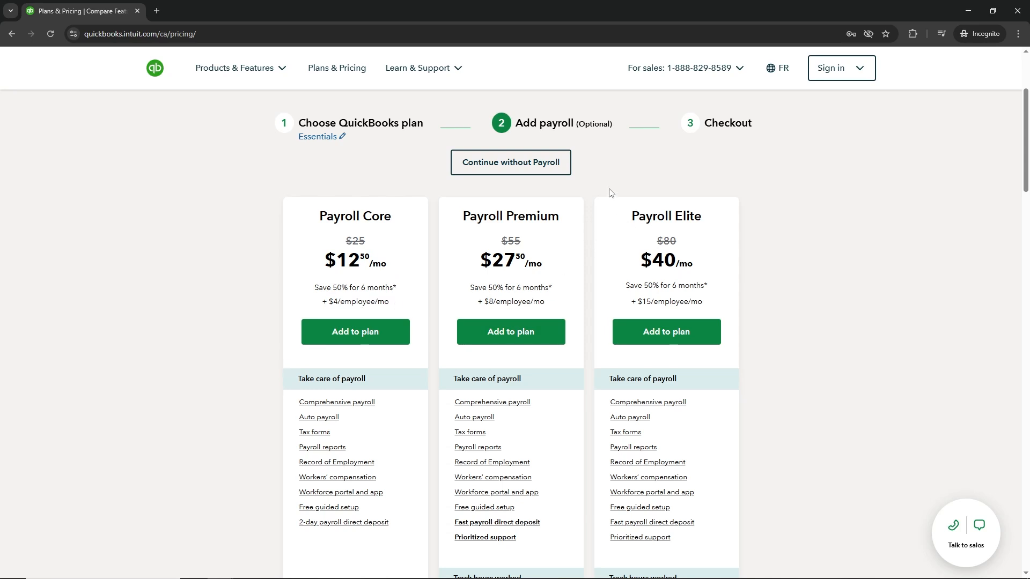
{"action": "left_click", "coordinate": [548, 171]}
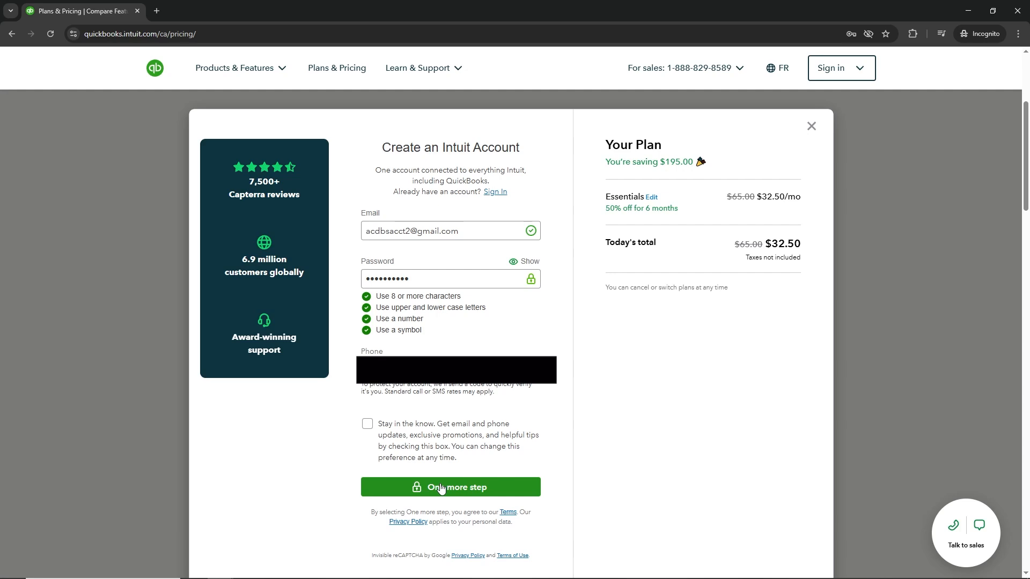
Step: Verify the new Intuit account with the texted six-digit code and continue to the billing card number
{"action": "left_click", "coordinate": [440, 488]}
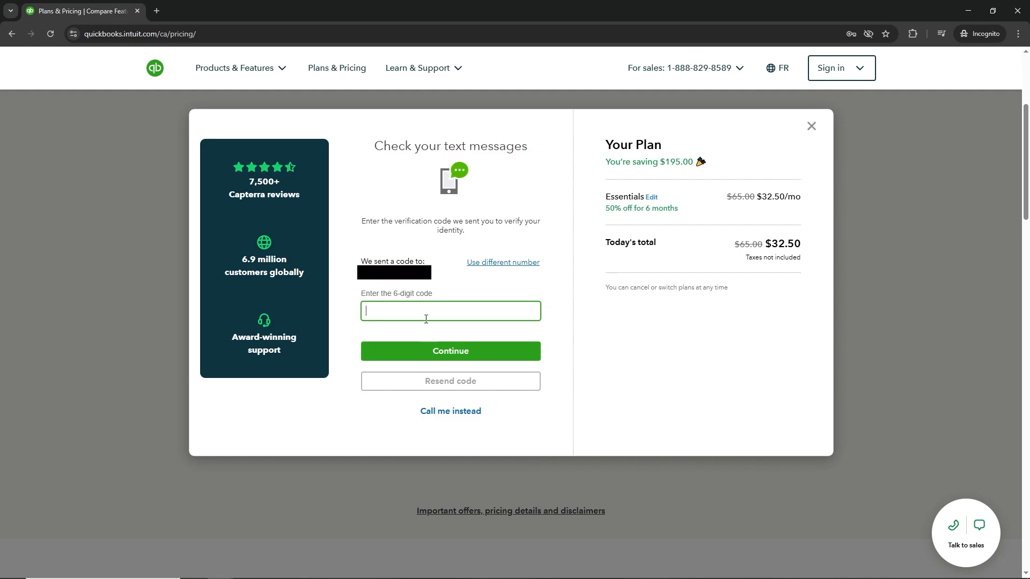
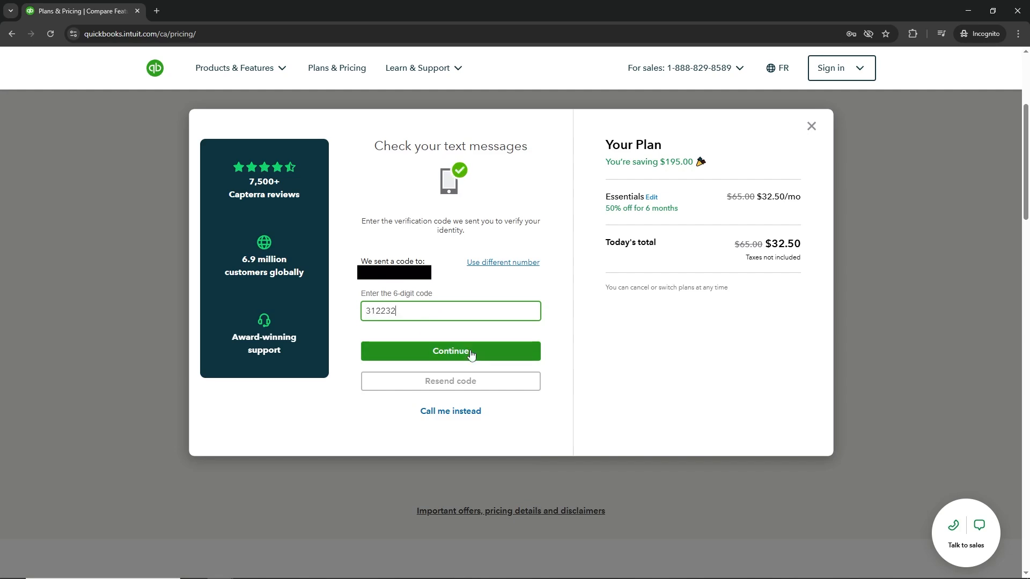
{"action": "left_click", "coordinate": [471, 353]}
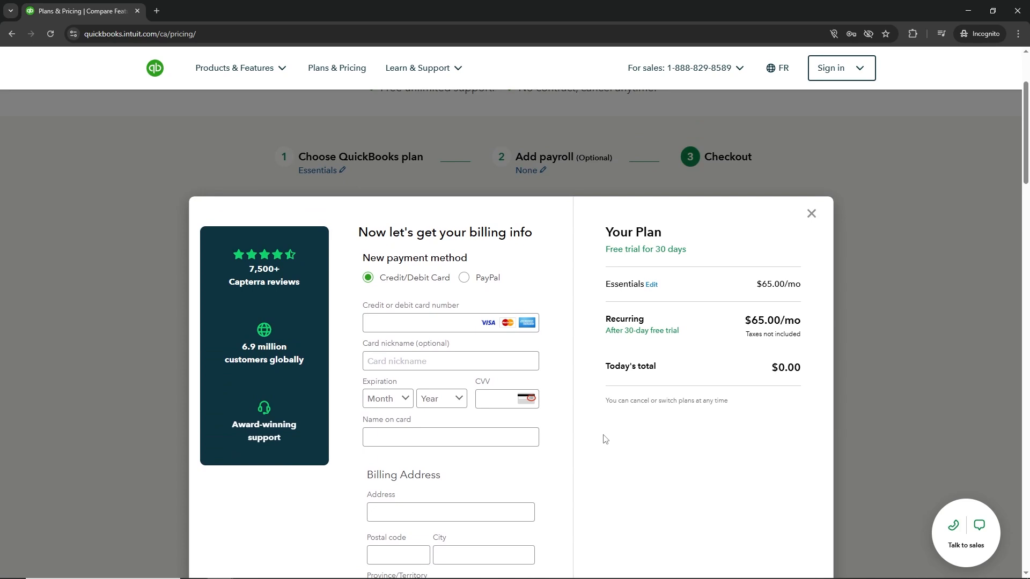
{"action": "left_click", "coordinate": [407, 326]}
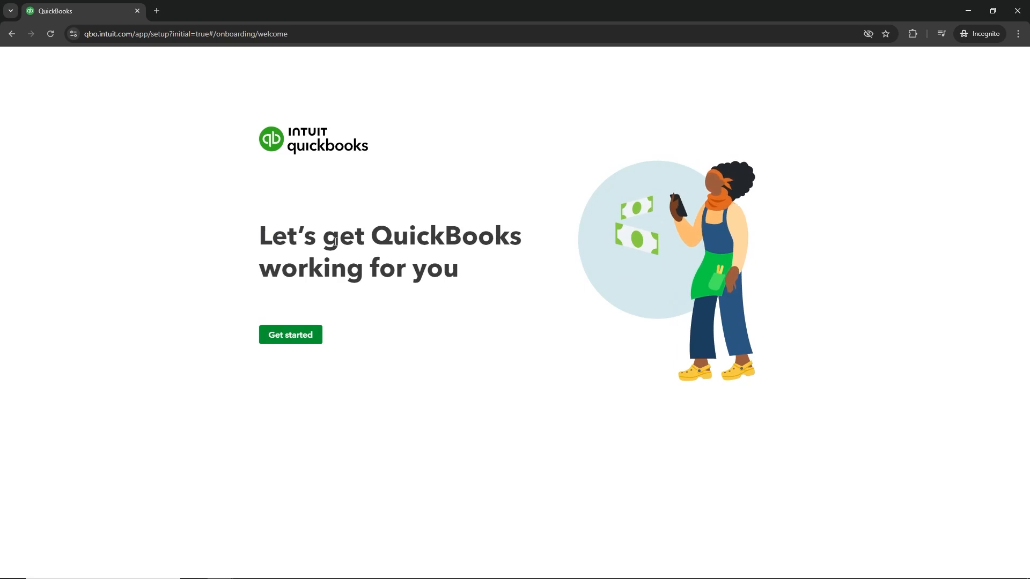
Step: Start the company setup with the business name ACDBS Test Co. and "Nothing, I'm new to this" as the previous bookkeeping method
{"action": "left_click", "coordinate": [284, 338]}
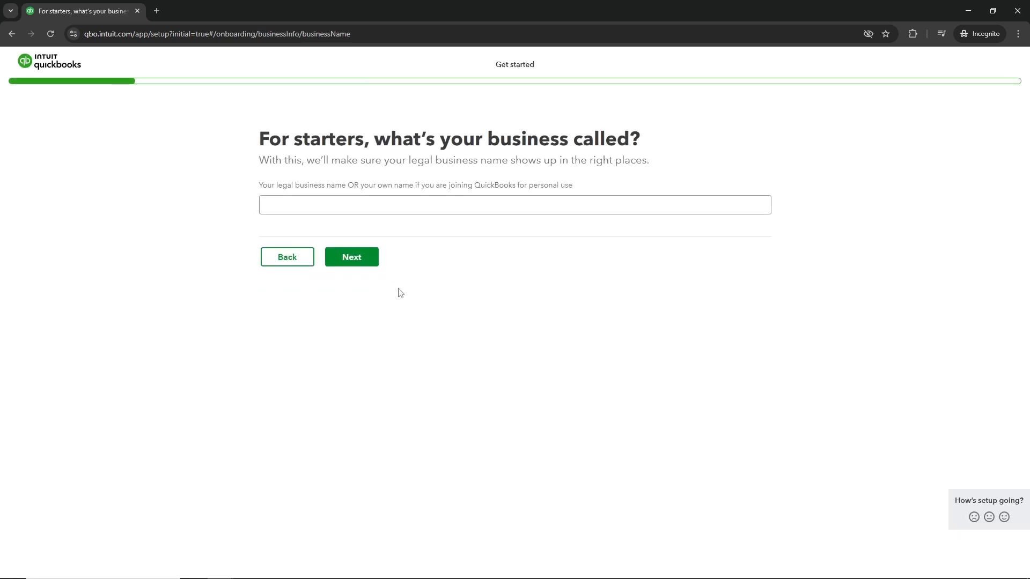
{"action": "left_click", "coordinate": [359, 203]}
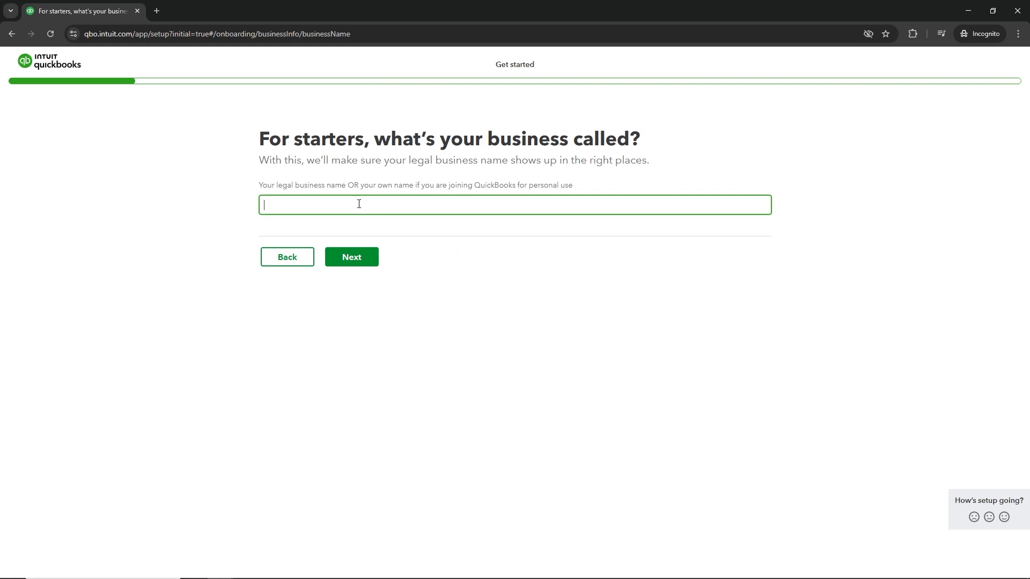
{"action": "type", "text": "ACDBS TEest C"}
{"action": "key", "text": "BackSpace"}
{"action": "left_click", "coordinate": [367, 262]}
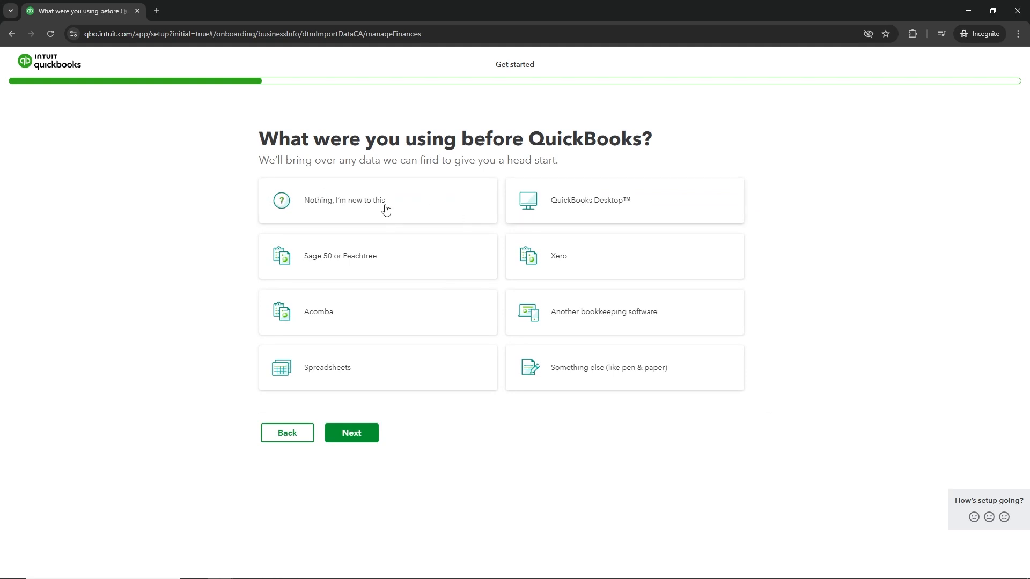
{"action": "left_click", "coordinate": [308, 209]}
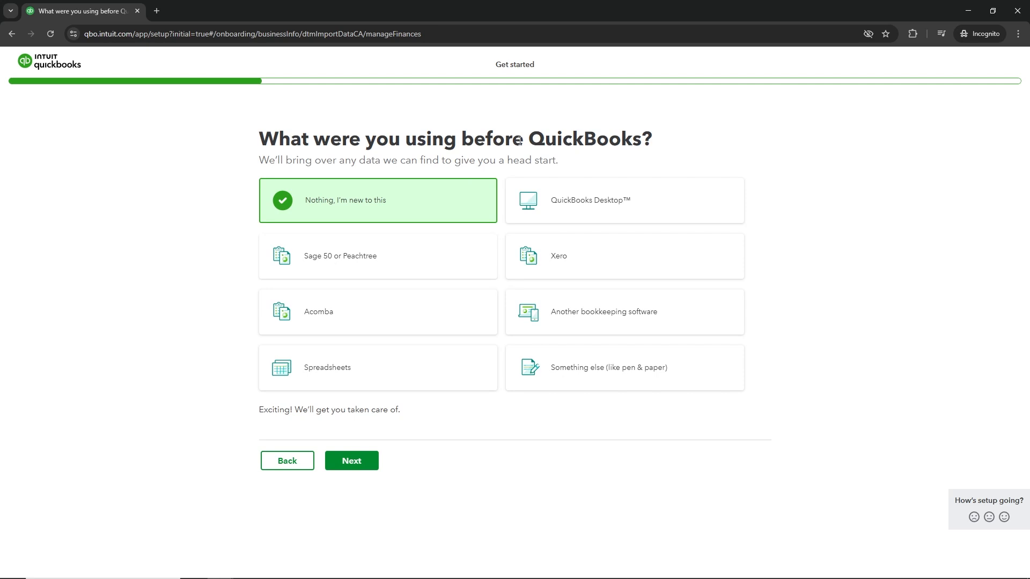
{"action": "left_click", "coordinate": [348, 461]}
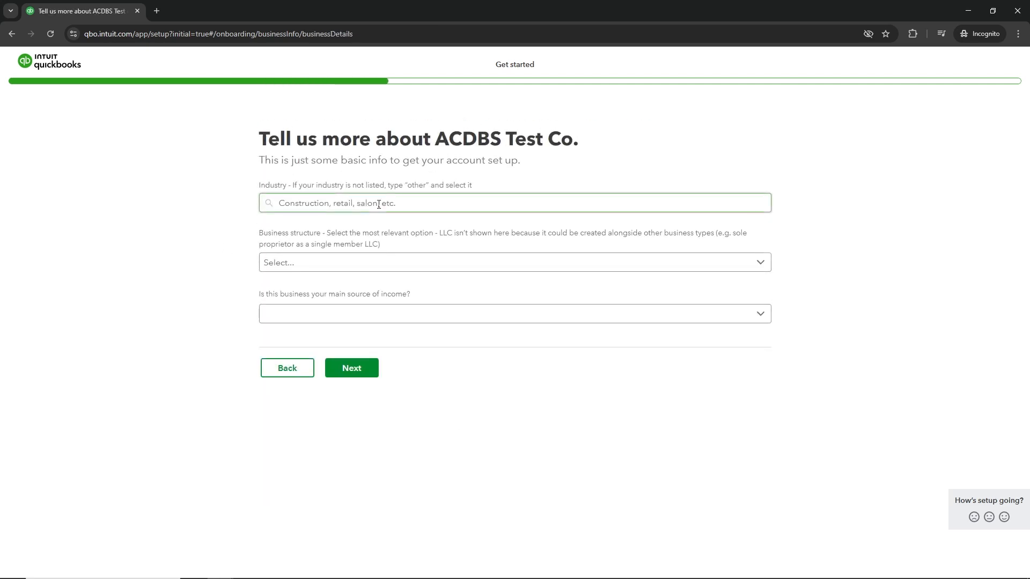
Step: Search the industries for "Services" and set the company's industry to Payroll services
{"action": "left_click", "coordinate": [399, 208]}
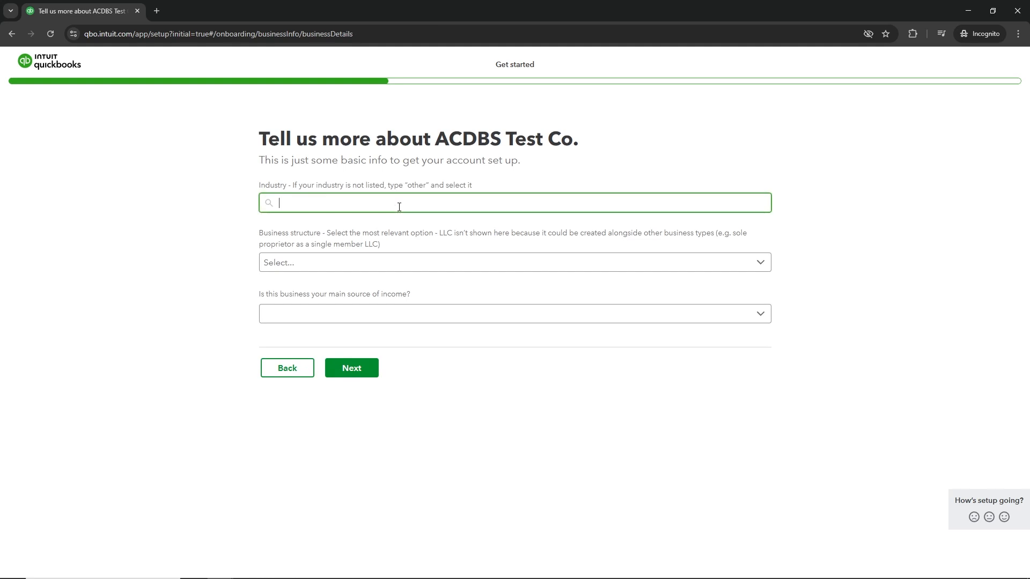
{"action": "type", "text": "Services"}
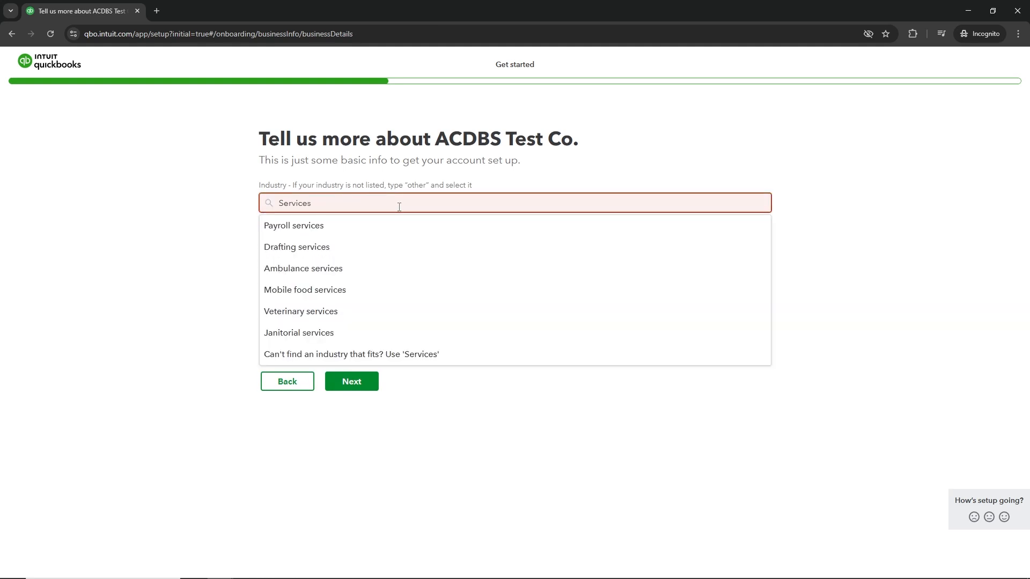
{"action": "left_click", "coordinate": [340, 228]}
{"action": "left_click", "coordinate": [248, 232]}
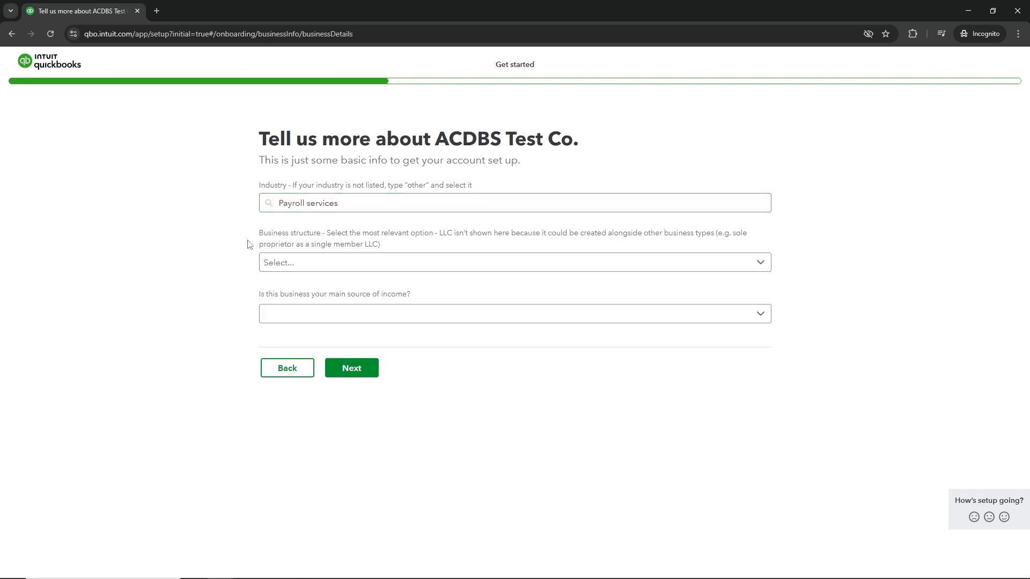
Step: Set the business structure to Corporation, answer No to it being the main source of income, and submit the business details
{"action": "left_click", "coordinate": [387, 264]}
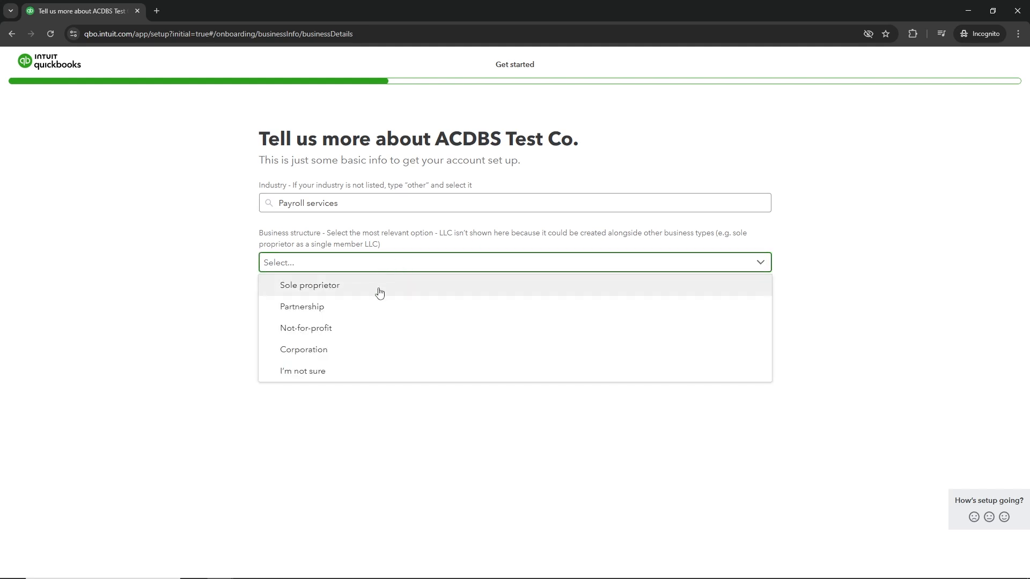
{"action": "left_click", "coordinate": [322, 349]}
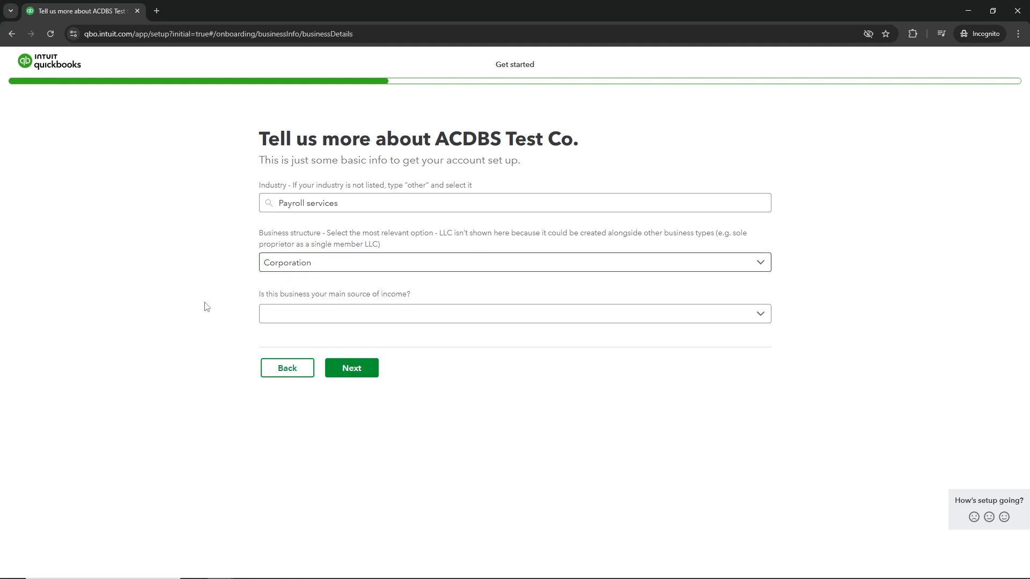
{"action": "left_click", "coordinate": [433, 317]}
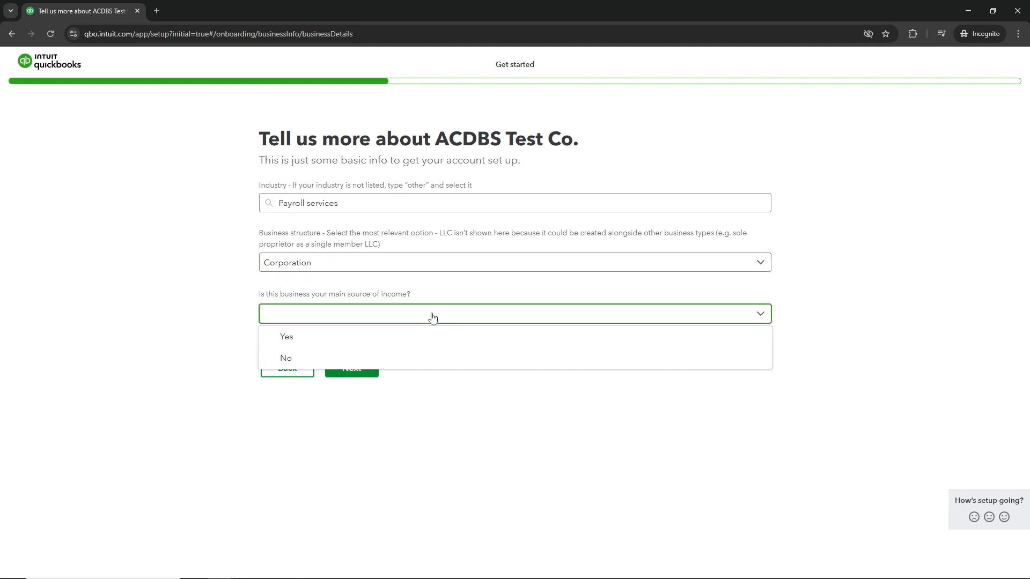
{"action": "left_click", "coordinate": [437, 357]}
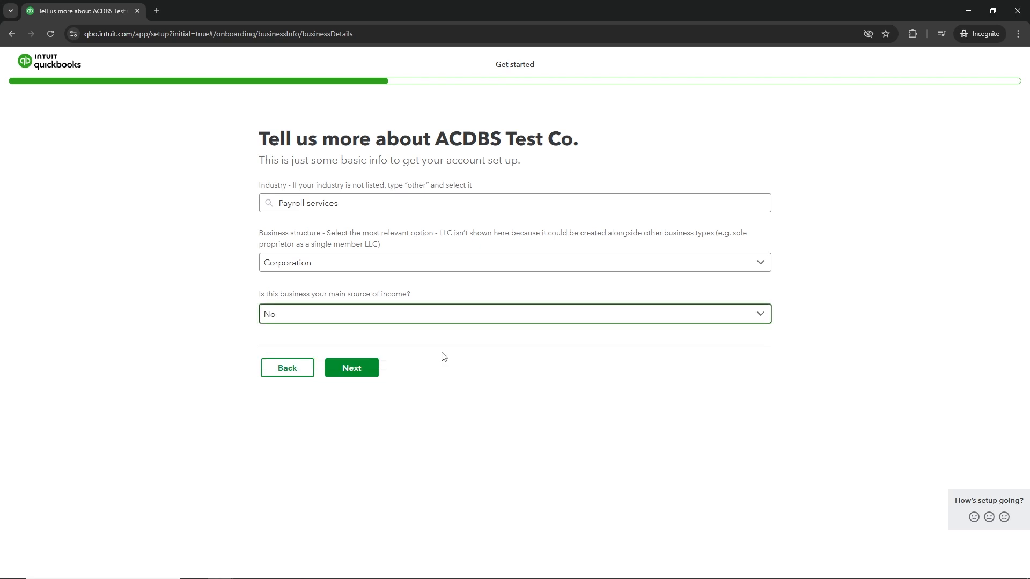
{"action": "left_click", "coordinate": [361, 371]}
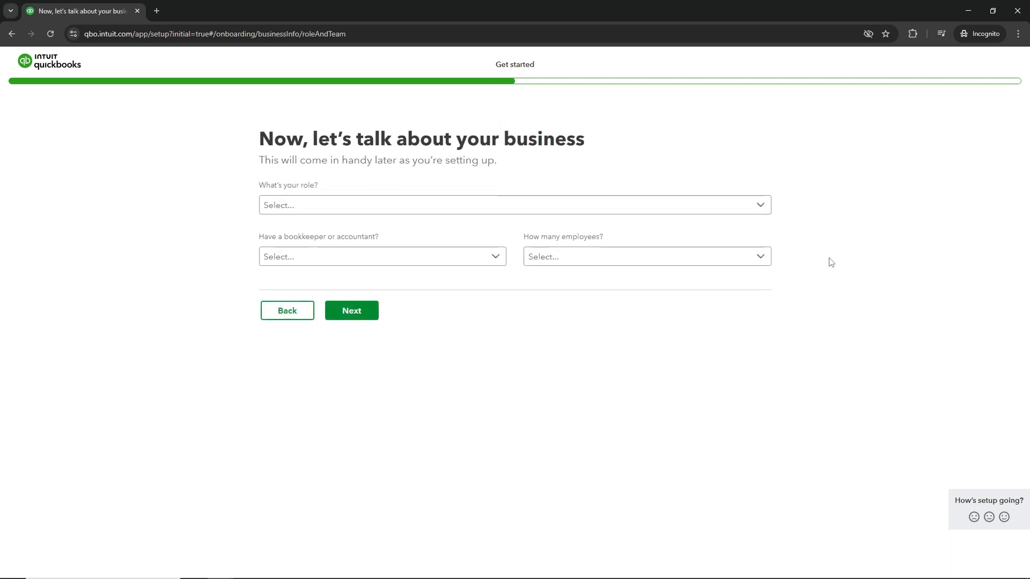
Step: Set the role to Owner or partner and the bookkeeper or accountant answer to "I have one of these"
{"action": "left_click", "coordinate": [764, 211]}
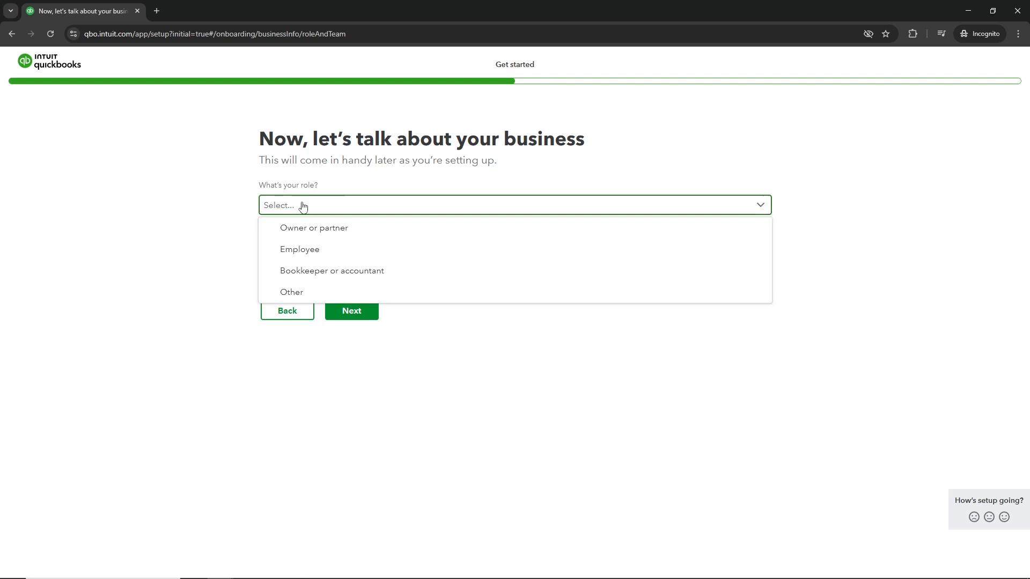
{"action": "left_click", "coordinate": [305, 228]}
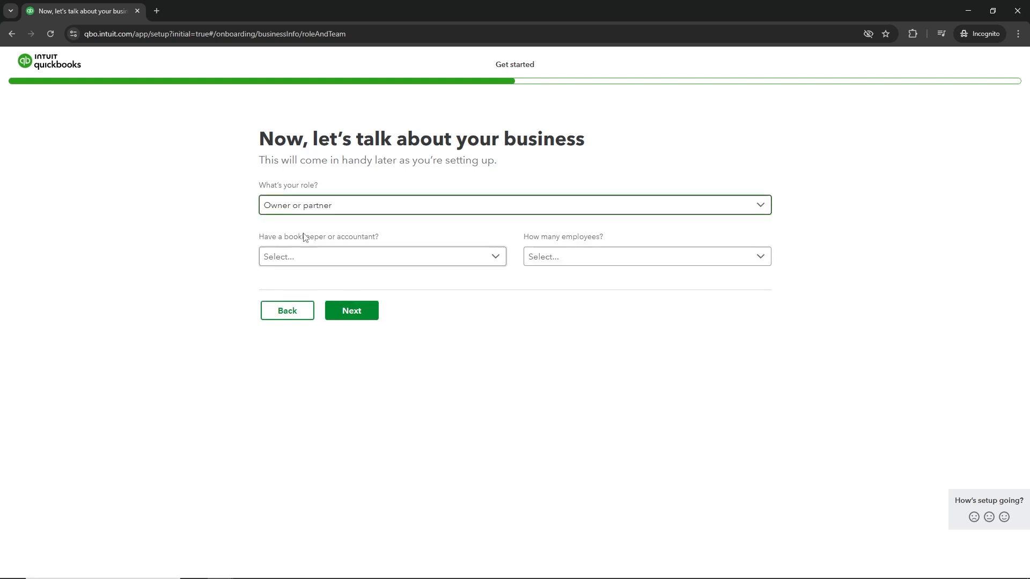
{"action": "left_click", "coordinate": [503, 259]}
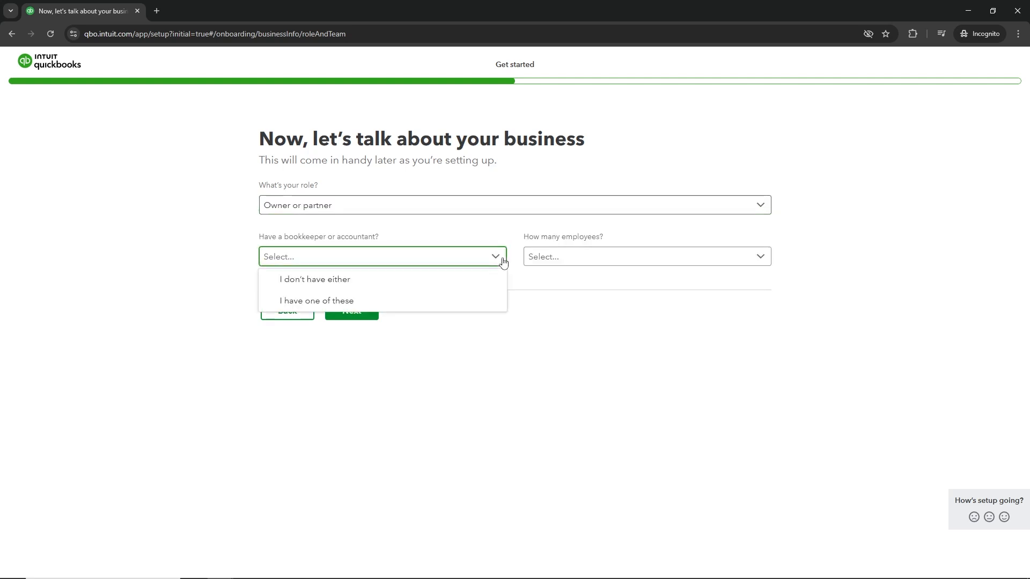
{"action": "left_click", "coordinate": [361, 302]}
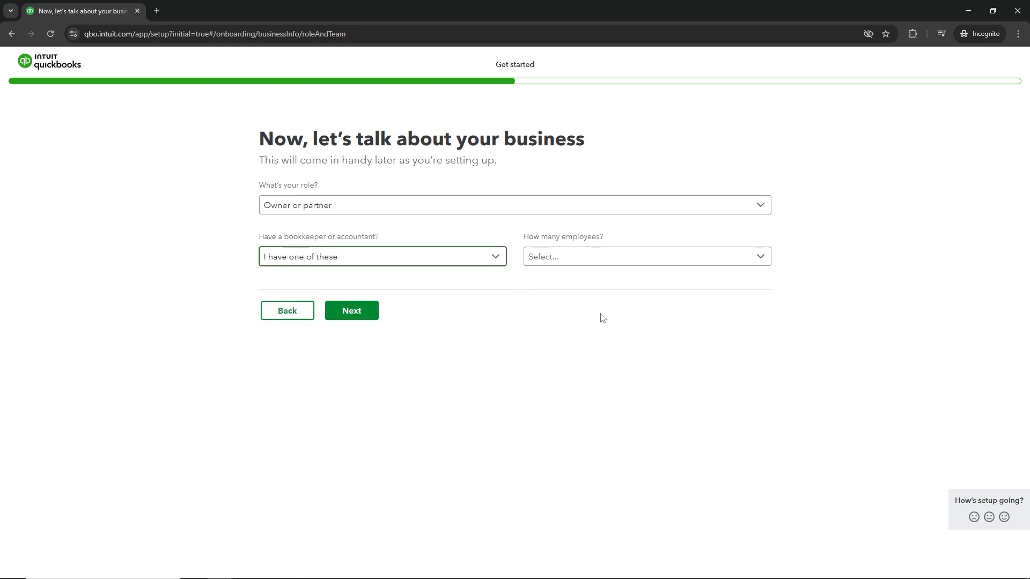
Step: Set the number of employees to Just the owner(s) and submit the role and team answers
{"action": "left_click", "coordinate": [642, 263]}
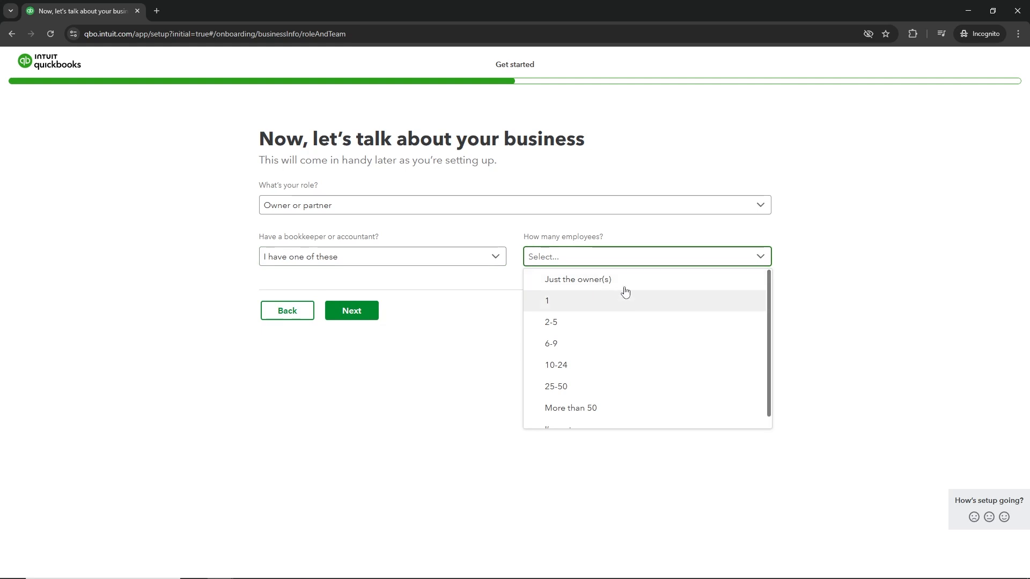
{"action": "scroll", "coordinate": [625, 285], "scroll_direction": "down", "scroll_amount": 1}
{"action": "scroll", "coordinate": [604, 340], "scroll_direction": "up", "scroll_amount": 1}
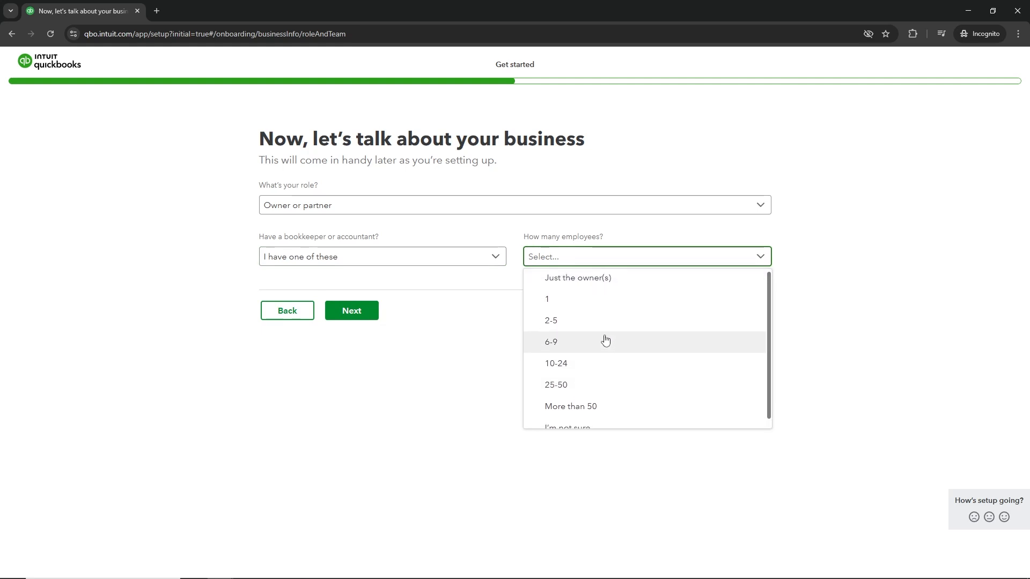
{"action": "left_click", "coordinate": [584, 281]}
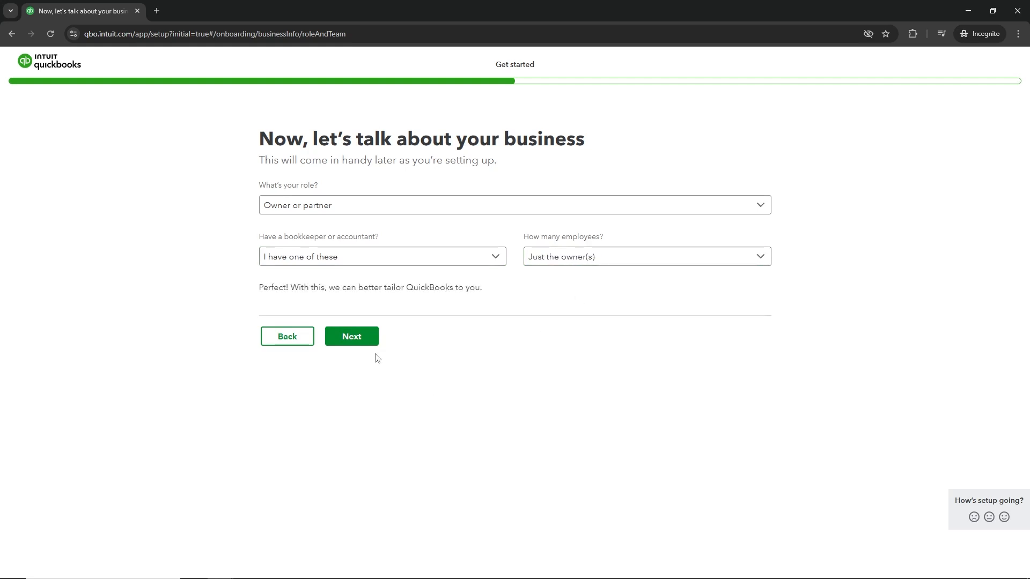
{"action": "left_click", "coordinate": [364, 342]}
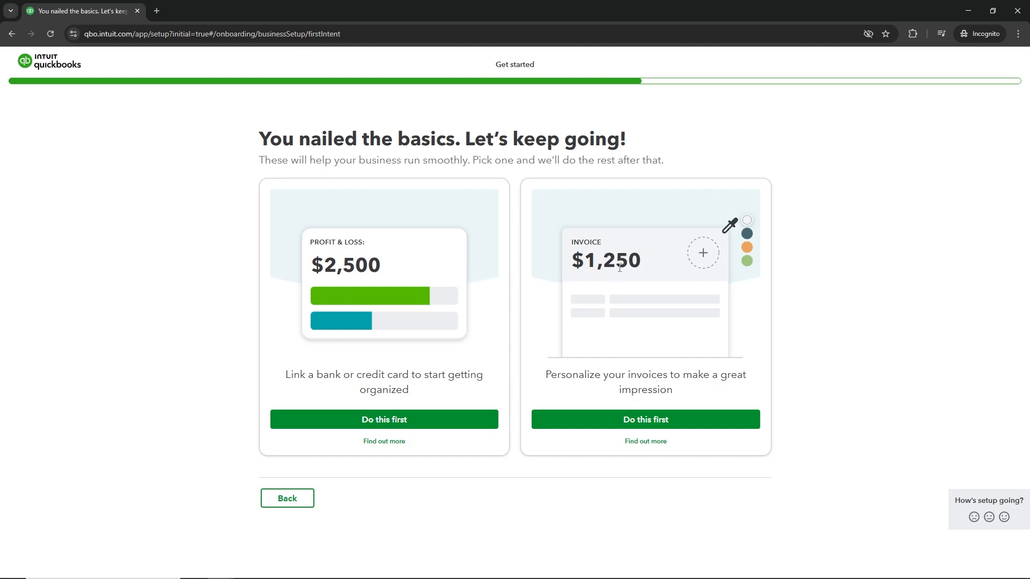
Step: Choose invoice personalization first, accept the default black template, and move past the preview without emailing a sample invoice
{"action": "left_click", "coordinate": [638, 427]}
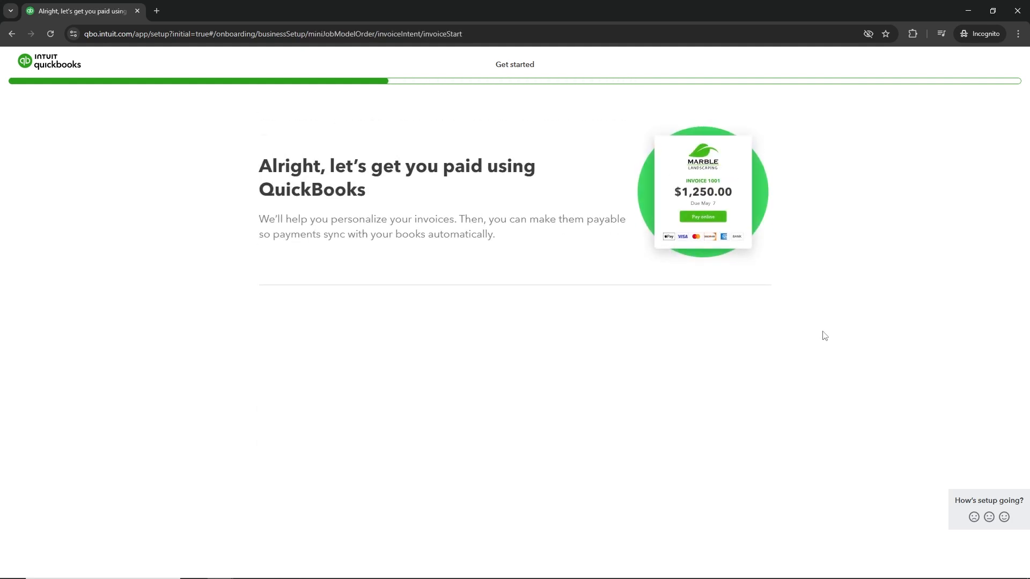
{"action": "left_click", "coordinate": [392, 314]}
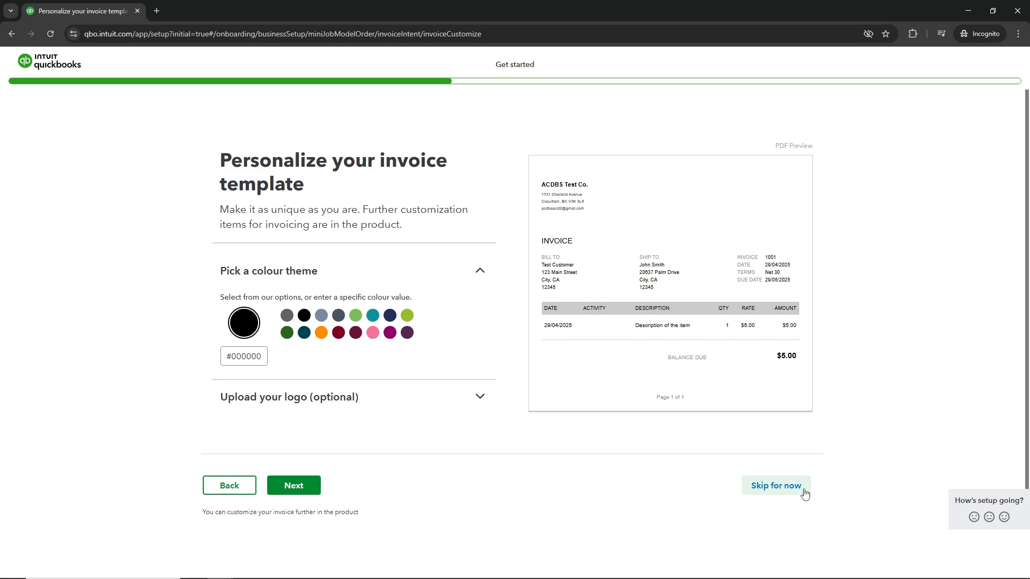
{"action": "left_click", "coordinate": [295, 485]}
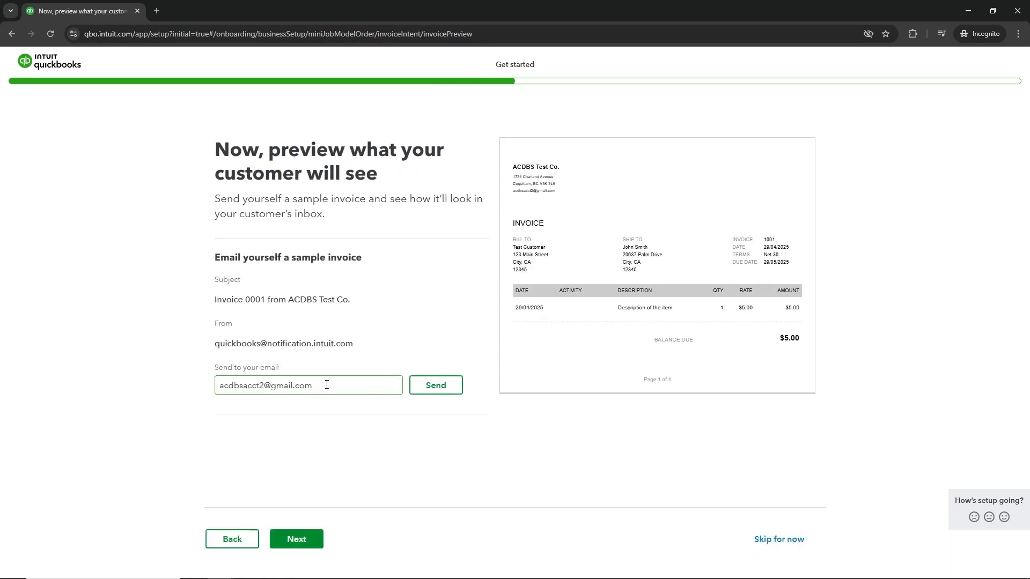
{"action": "left_click", "coordinate": [300, 542]}
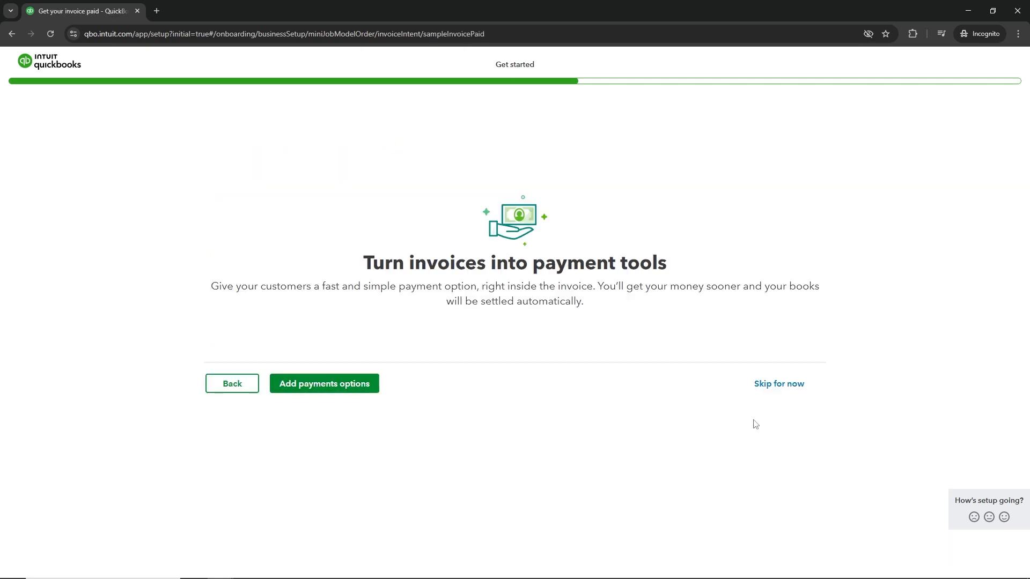
Step: Skip payment options, the mobile app, account linking and the extra tasks, and finish the setup on the company's homepage
{"action": "left_click", "coordinate": [768, 389]}
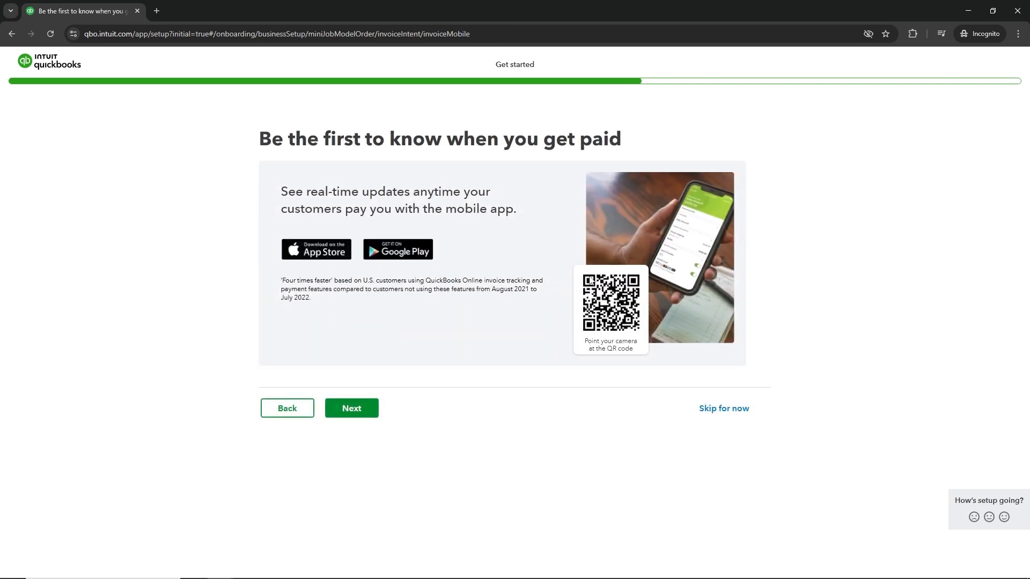
{"action": "left_click", "coordinate": [719, 412]}
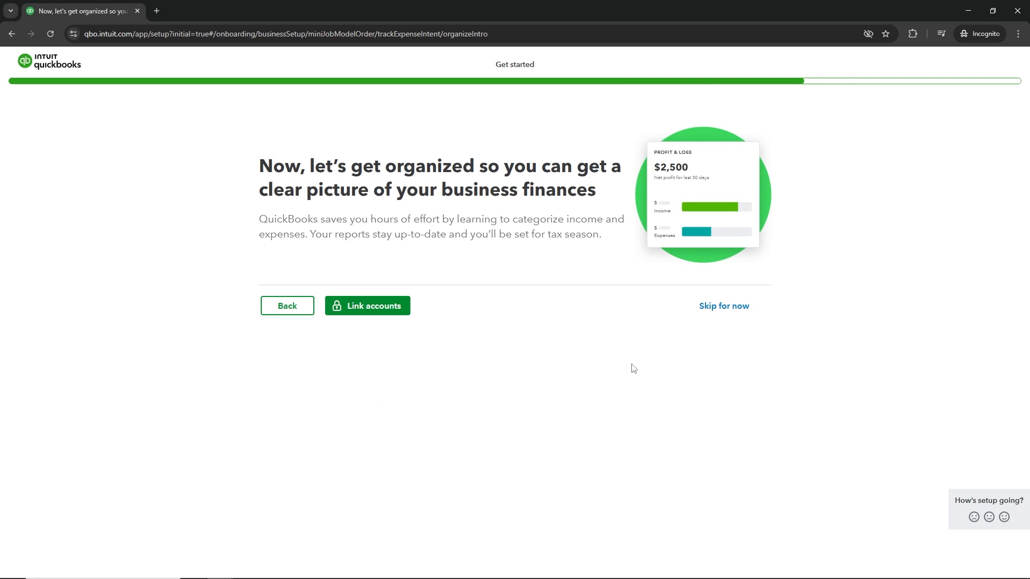
{"action": "left_click", "coordinate": [724, 306]}
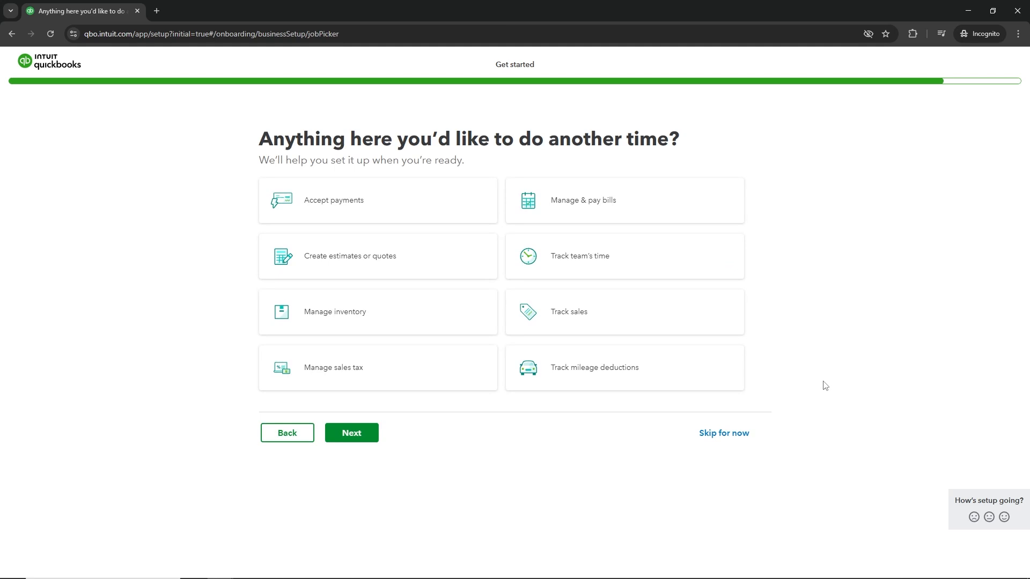
{"action": "left_click", "coordinate": [726, 437]}
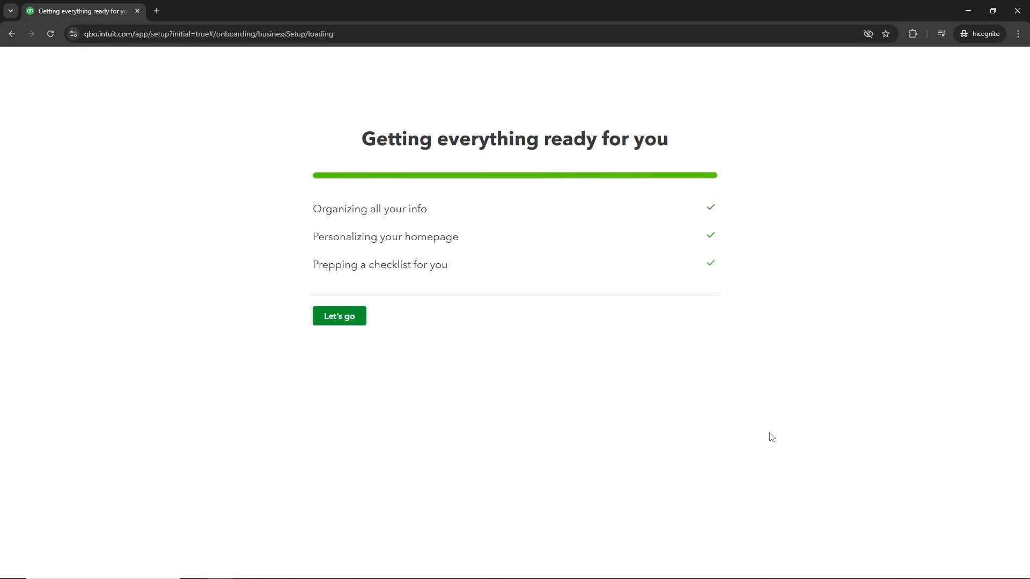
{"action": "left_click", "coordinate": [337, 321]}
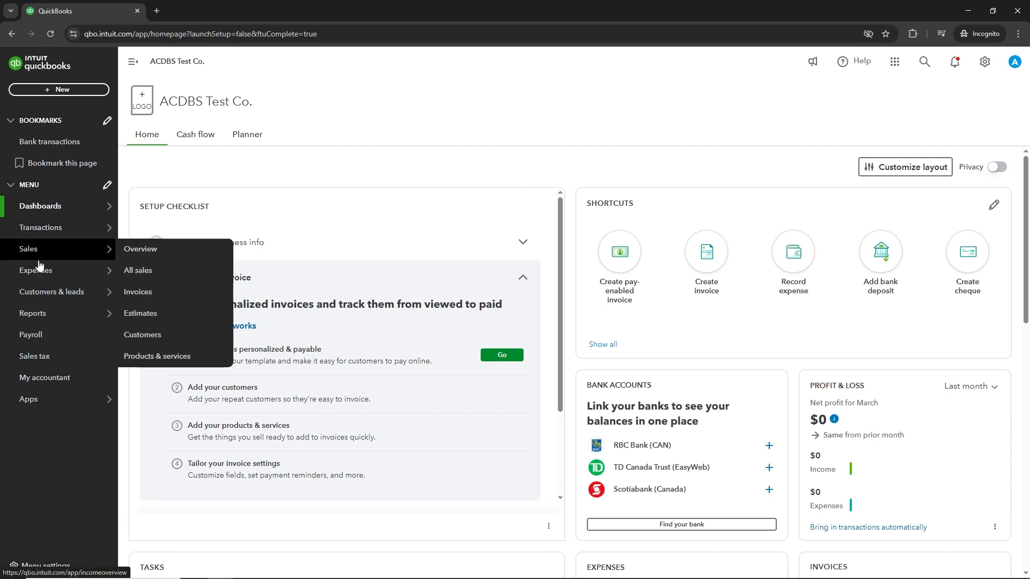
{"action": "mouse_move", "coordinate": [48, 409]}
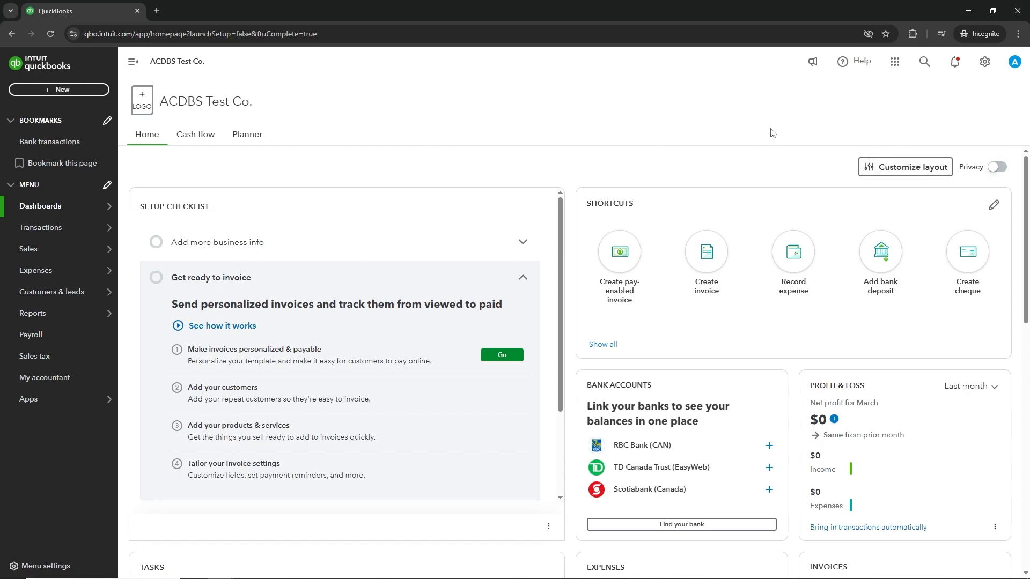
Step: Open the company's account settings and review the Company, Payments, Sales and Time pages, ending on the Advanced settings
{"action": "left_click", "coordinate": [203, 105]}
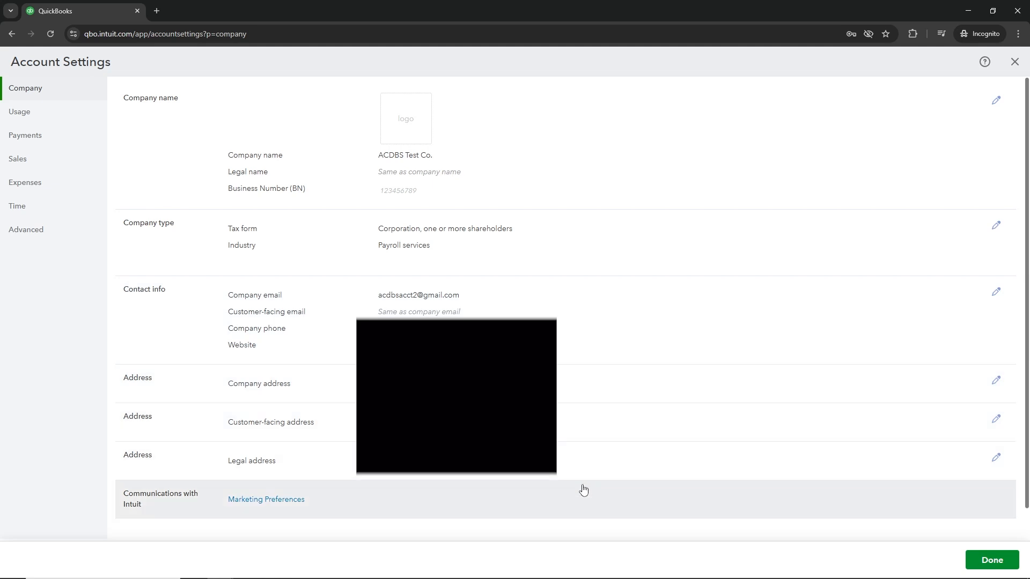
{"action": "left_click", "coordinate": [81, 136]}
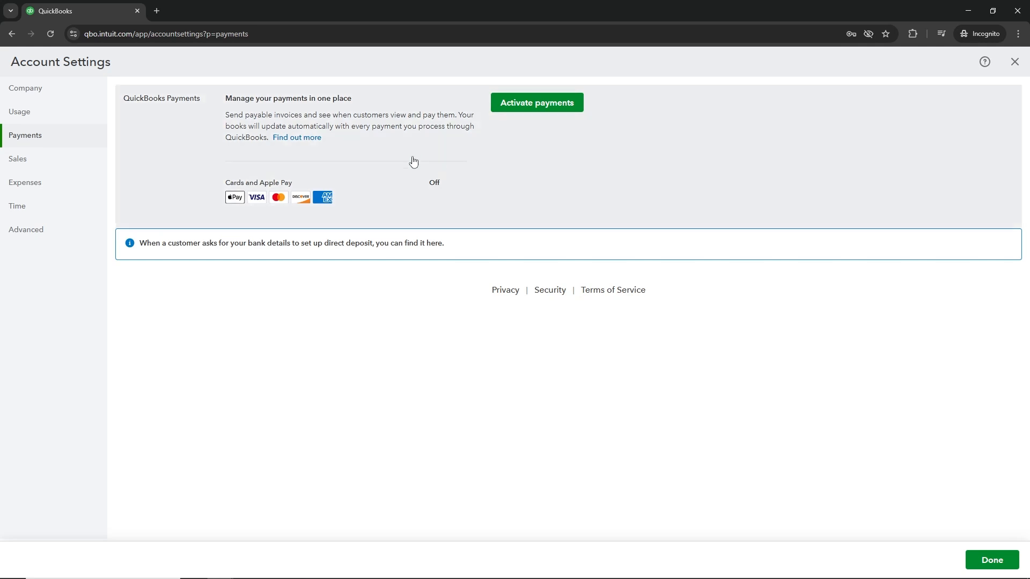
{"action": "left_click", "coordinate": [64, 164]}
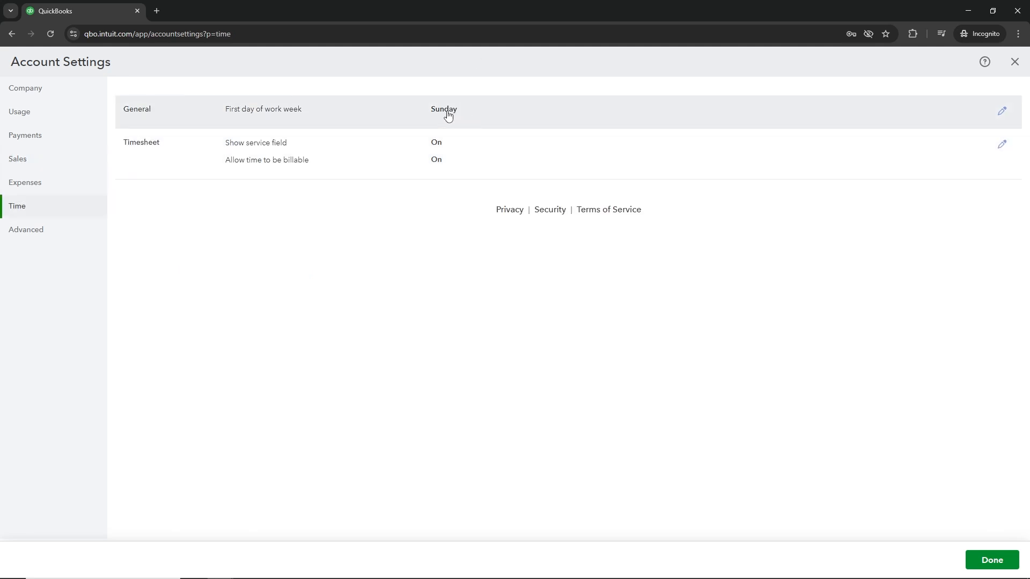
{"action": "left_click", "coordinate": [57, 232]}
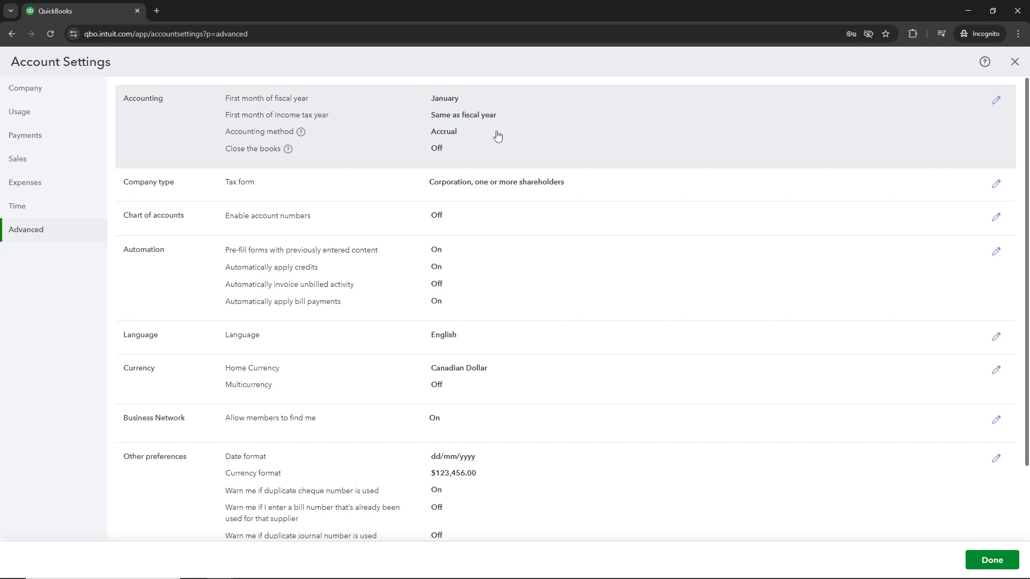
Step: Examine the Accounting options for the accounting method and closing the books, and the Chart of accounts numbering option
{"action": "left_click", "coordinate": [454, 132]}
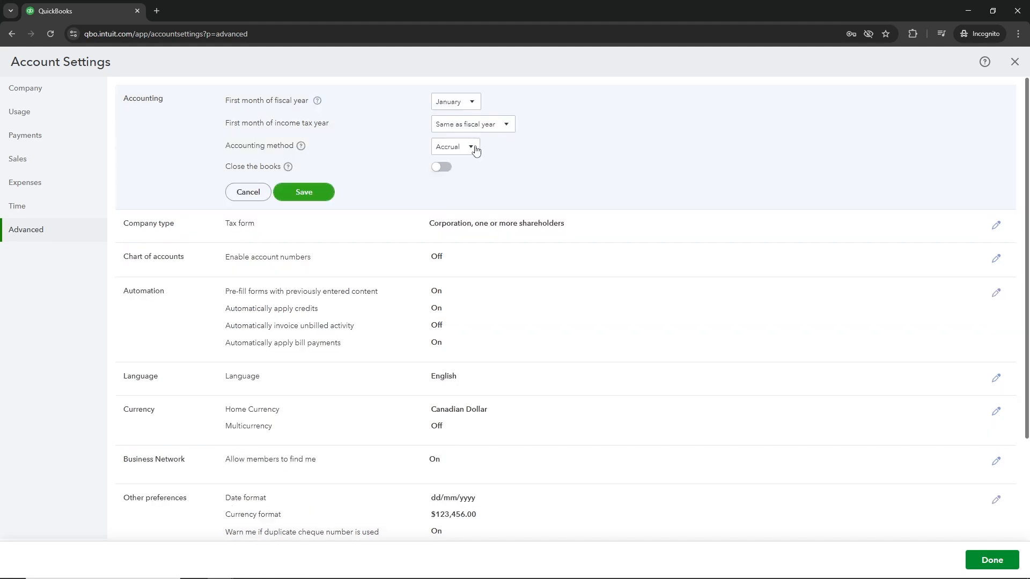
{"action": "left_click", "coordinate": [317, 193]}
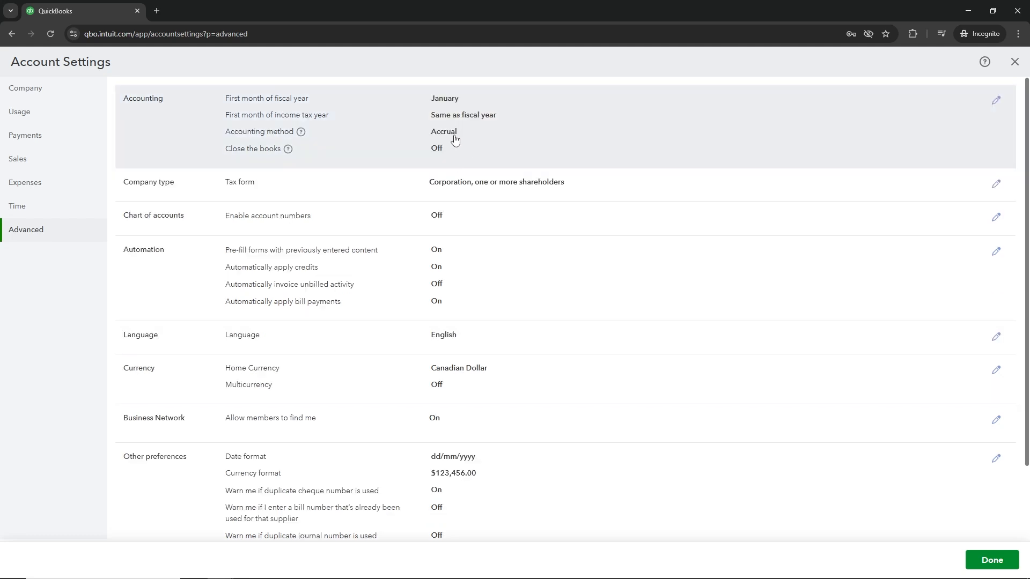
{"action": "left_click", "coordinate": [437, 166]}
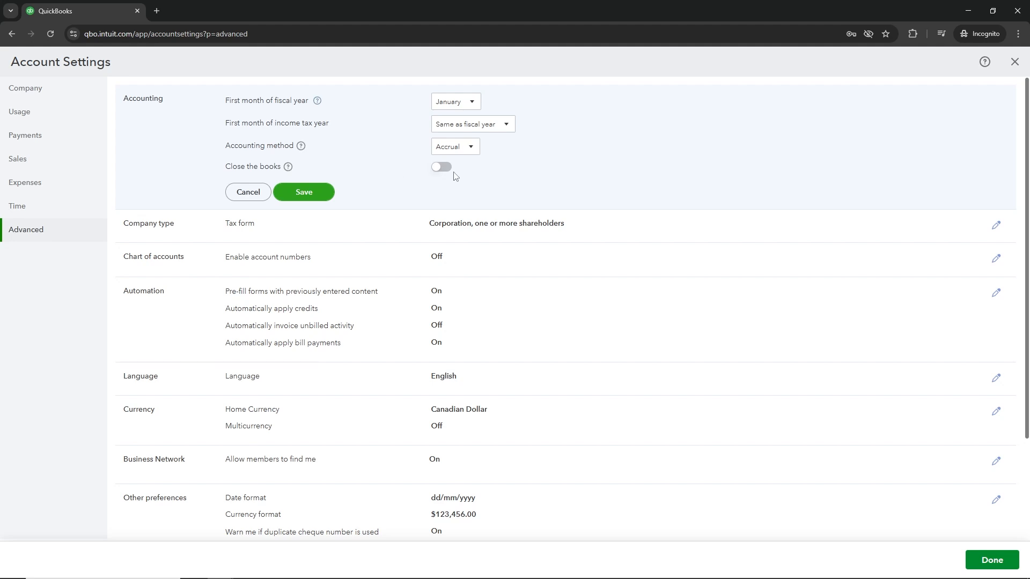
{"action": "left_click", "coordinate": [435, 221]}
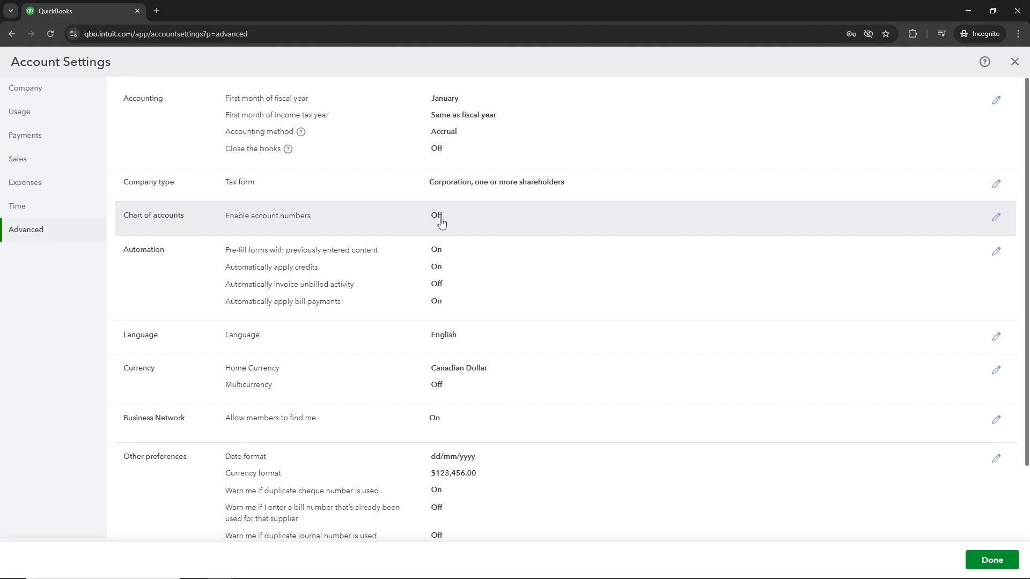
Step: Look through the remaining advanced preferences, such as currency and date format, and finish with the account settings to return to the homepage
{"action": "scroll", "coordinate": [445, 257], "scroll_direction": "down", "scroll_amount": 2}
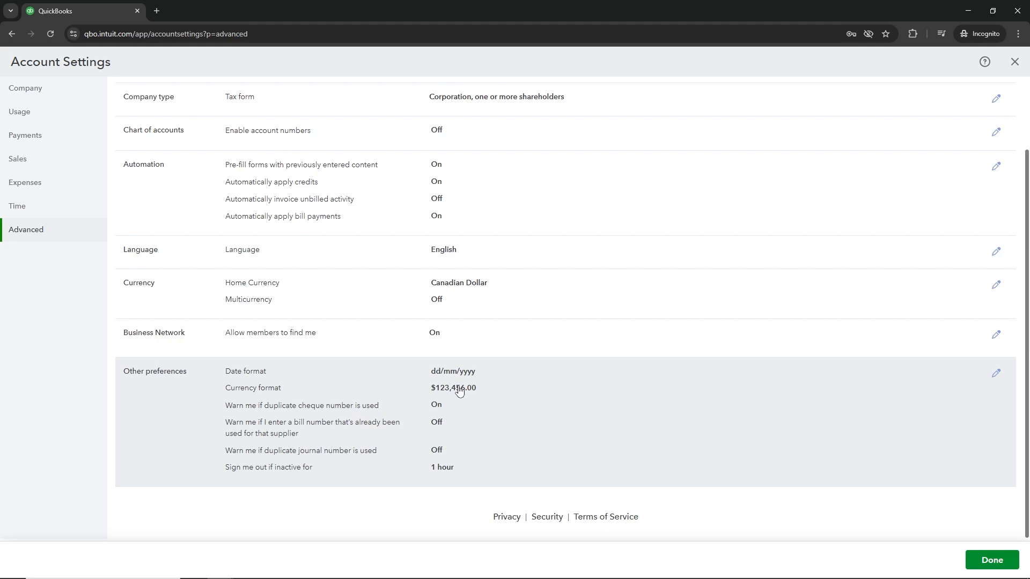
{"action": "scroll", "coordinate": [462, 390], "scroll_direction": "up", "scroll_amount": 3}
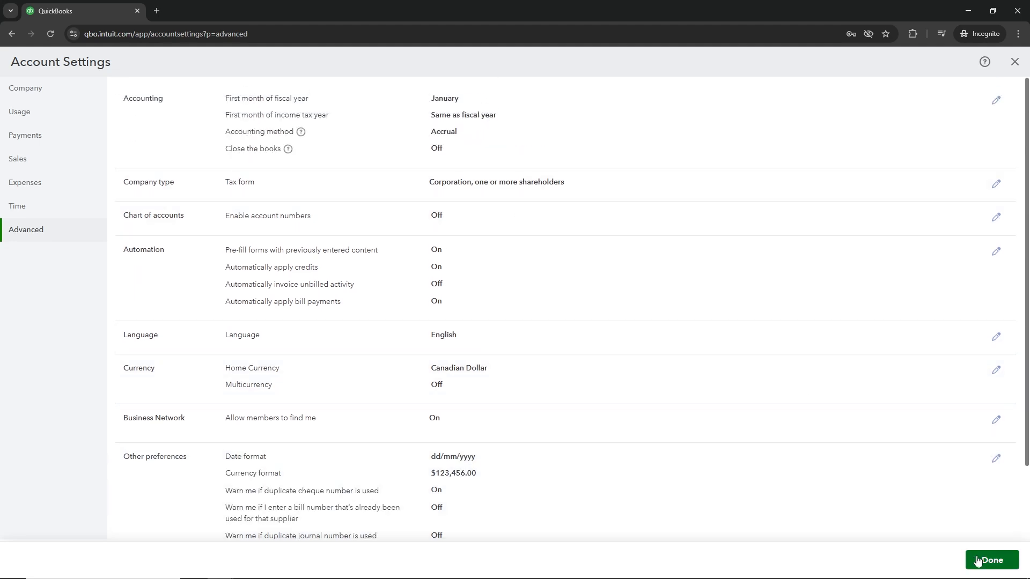
{"action": "left_click", "coordinate": [978, 561]}
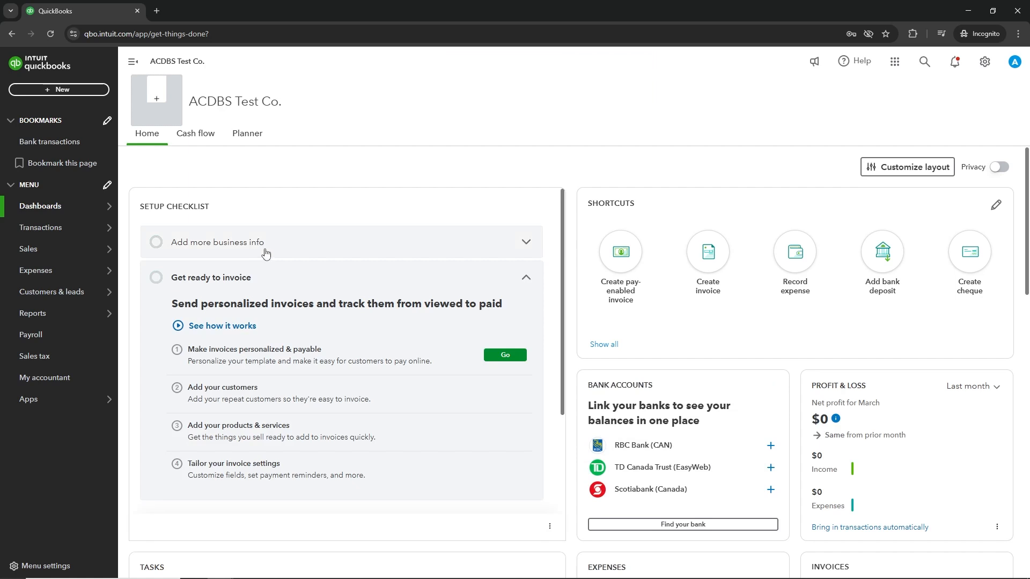
Step: Expand the "Add more business info" item in the setup checklist to view it, and collapse it again
{"action": "left_click", "coordinate": [323, 250]}
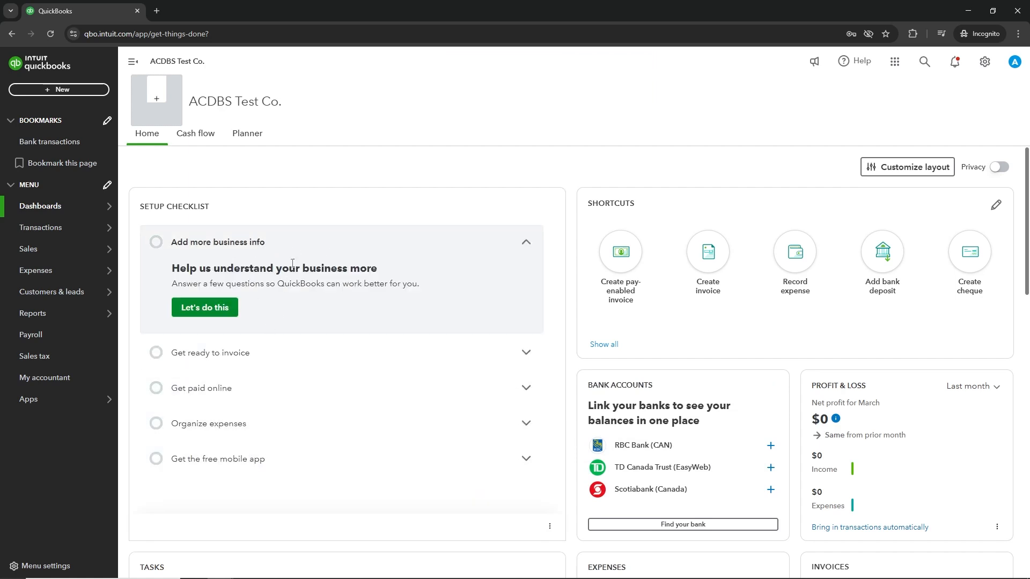
{"action": "left_click", "coordinate": [292, 244]}
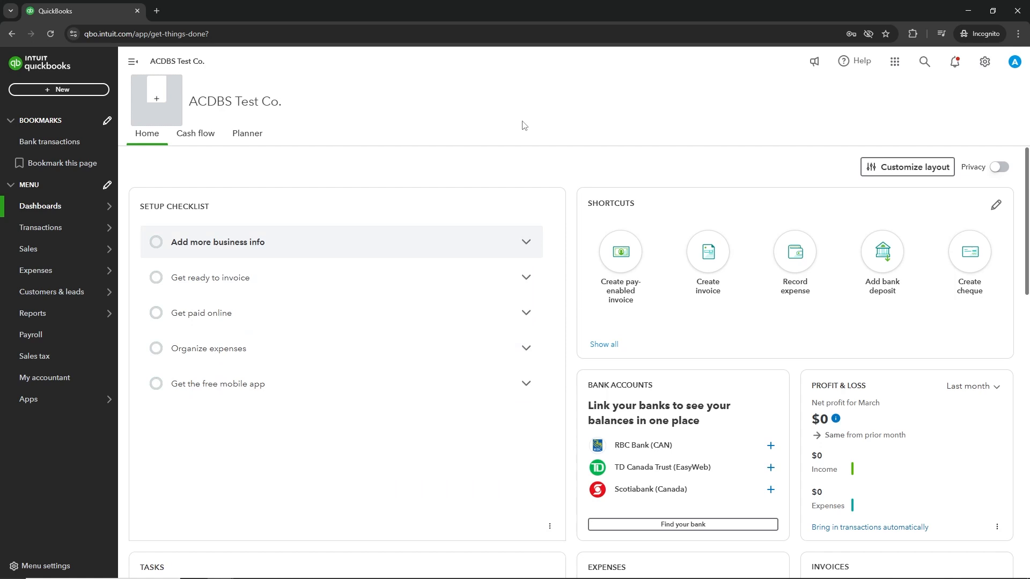